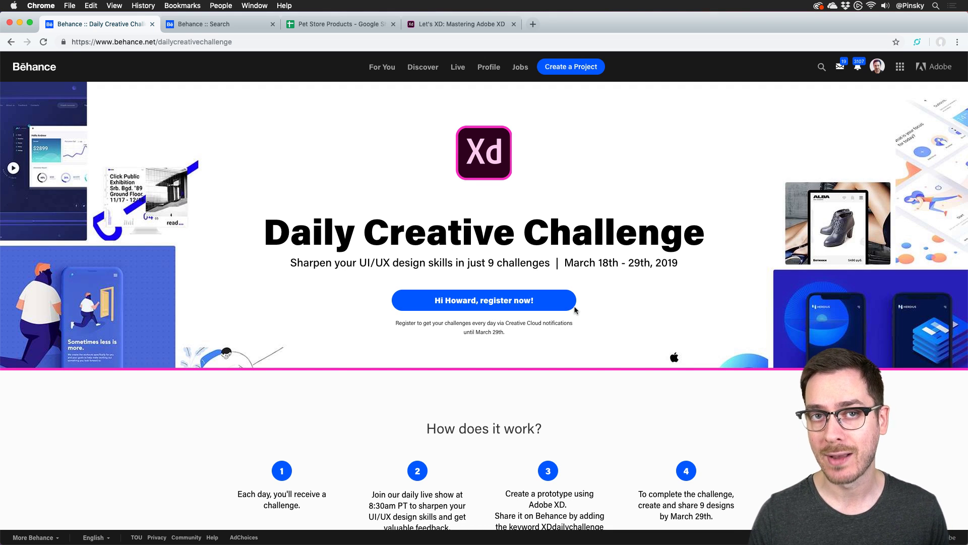
Step: Read the Behance challenge page past How does it work? and the video down to Next Steps
scroll(575, 310, down, 3)
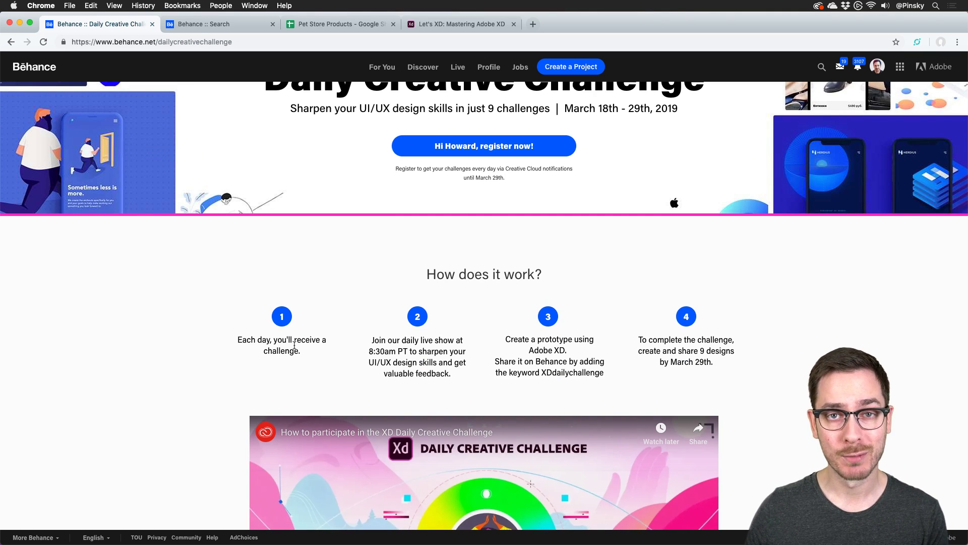
scroll(328, 333, down, 1)
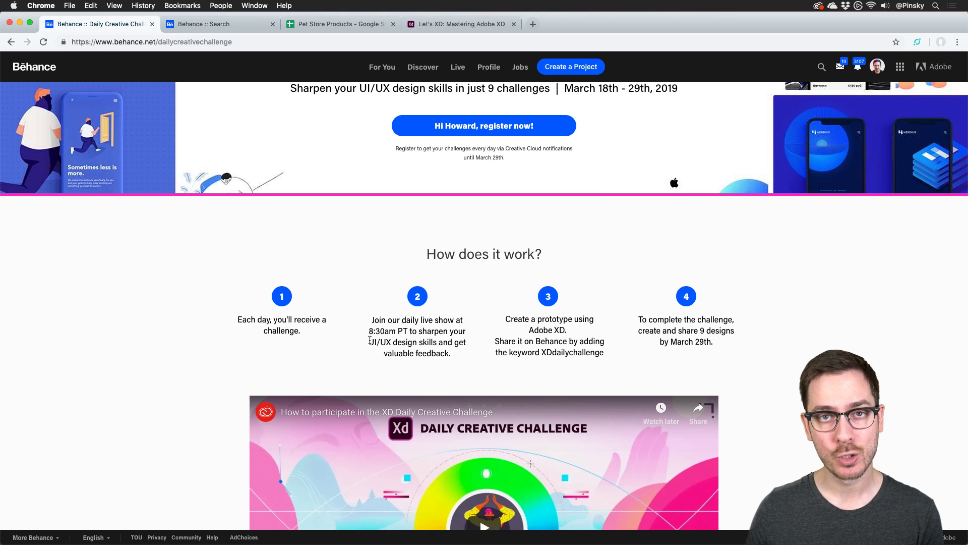
scroll(370, 339, down, 2)
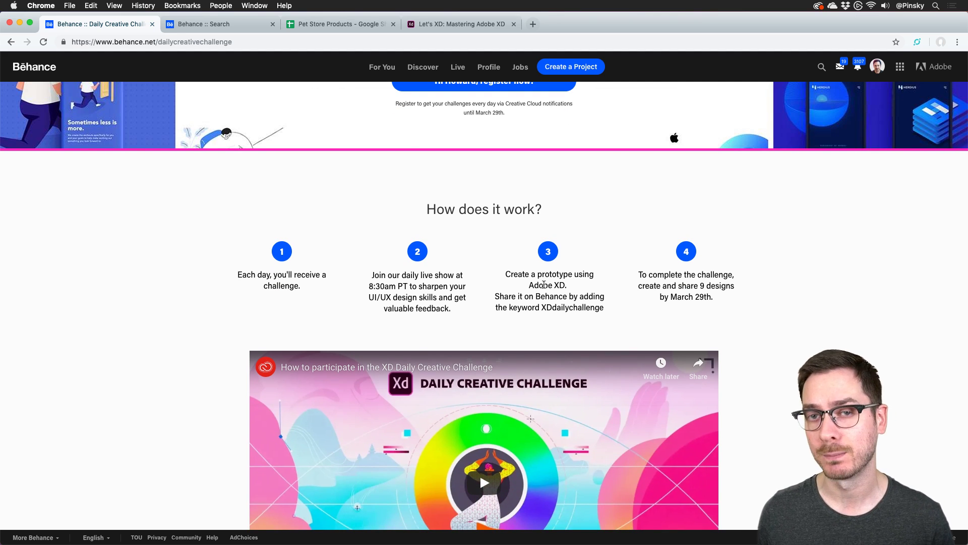
scroll(544, 285, down, 2)
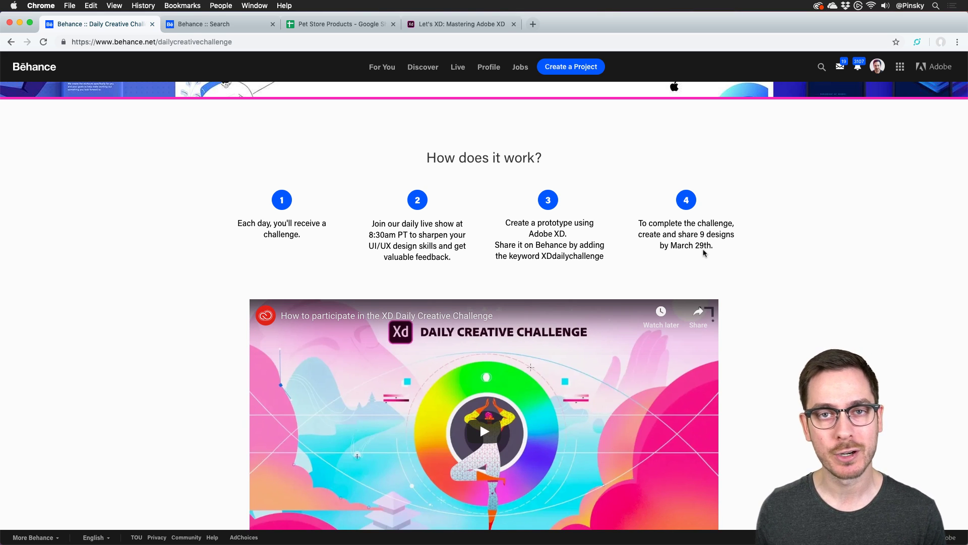
scroll(755, 156, down, 10)
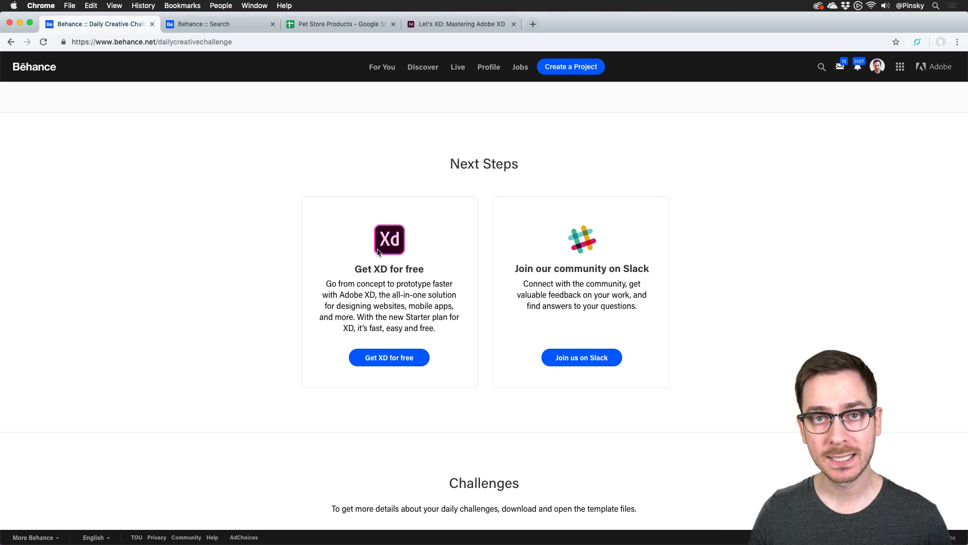
scroll(378, 252, down, 2)
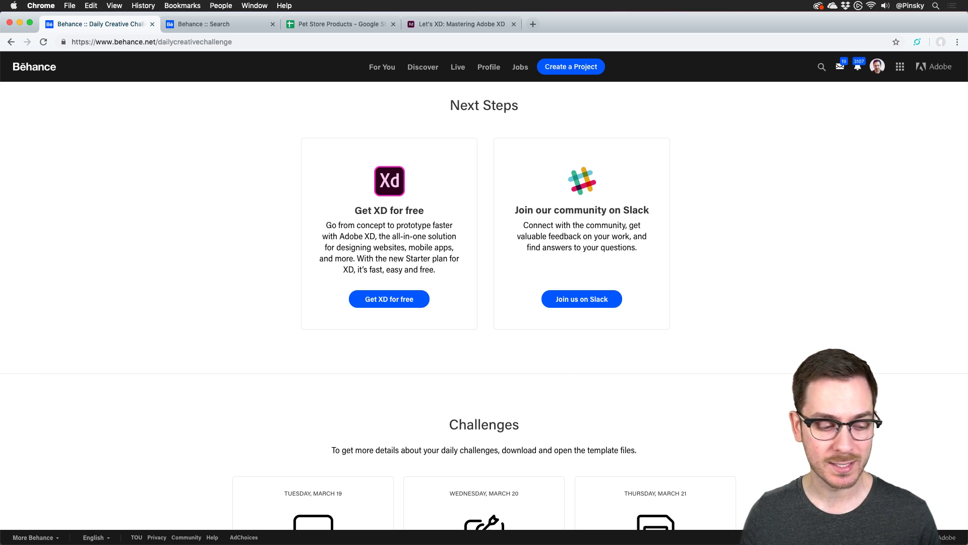
key(super+Tab)
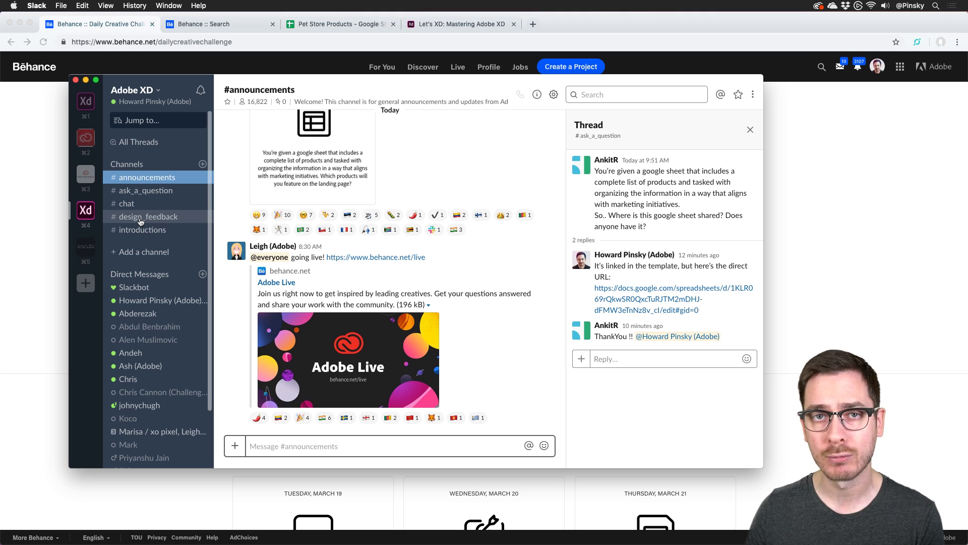
Step: Show Slack's #announcements channel beside the thread about the shared Google sheet
mouse_move(346, 231)
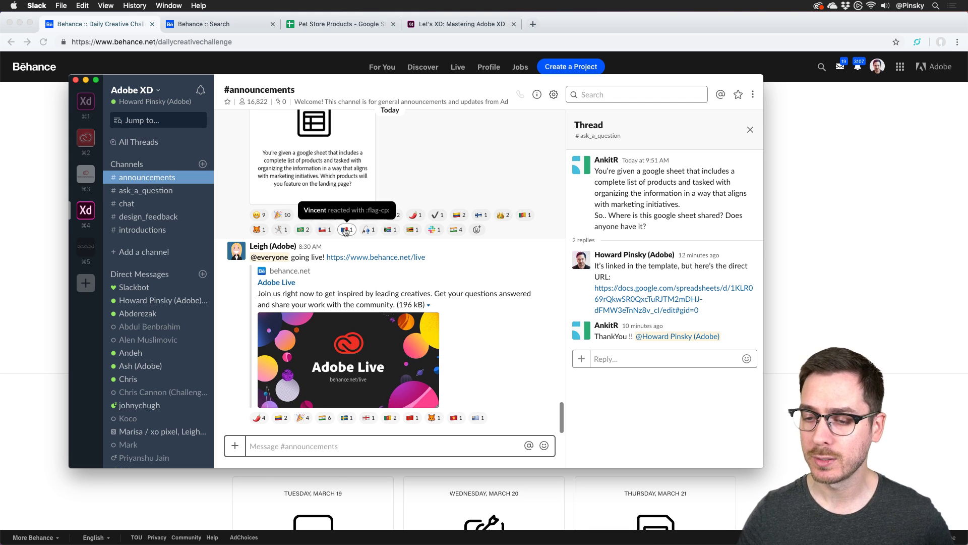
Step: Return to the Behance challenge page and scroll to the Challenges cards, including Top Products
click(22, 182)
scroll(58, 191, down, 5)
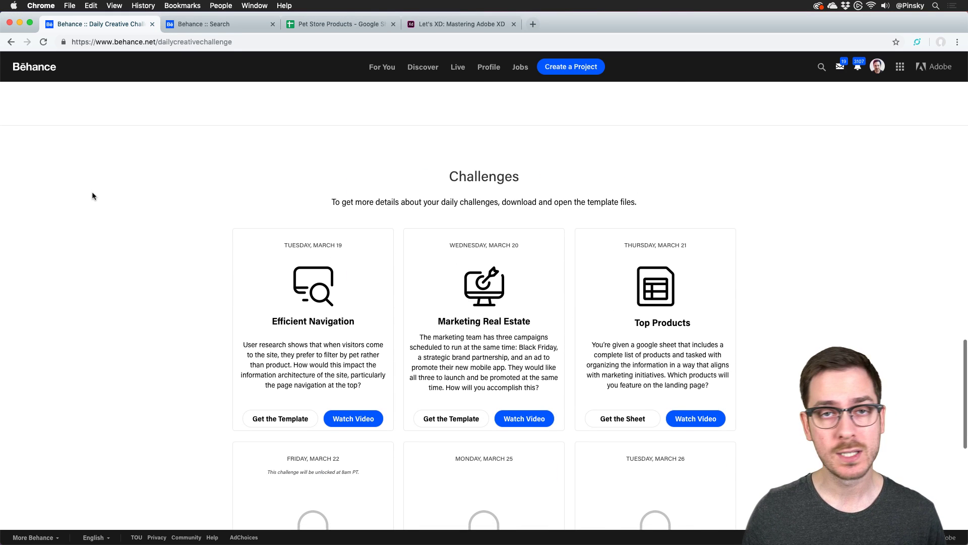
scroll(91, 192, down, 3)
scroll(91, 197, down, 3)
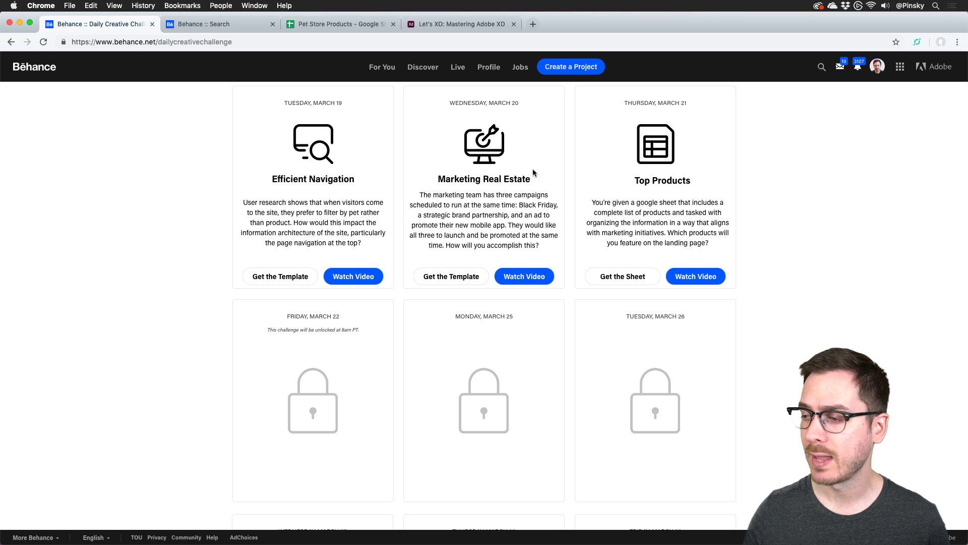
scroll(679, 159, up, 1)
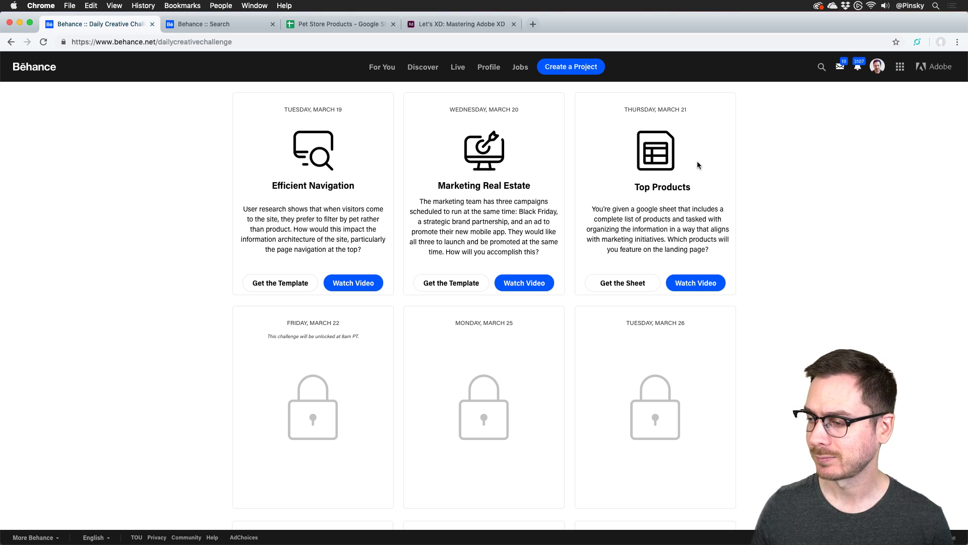
scroll(698, 162, up, 1)
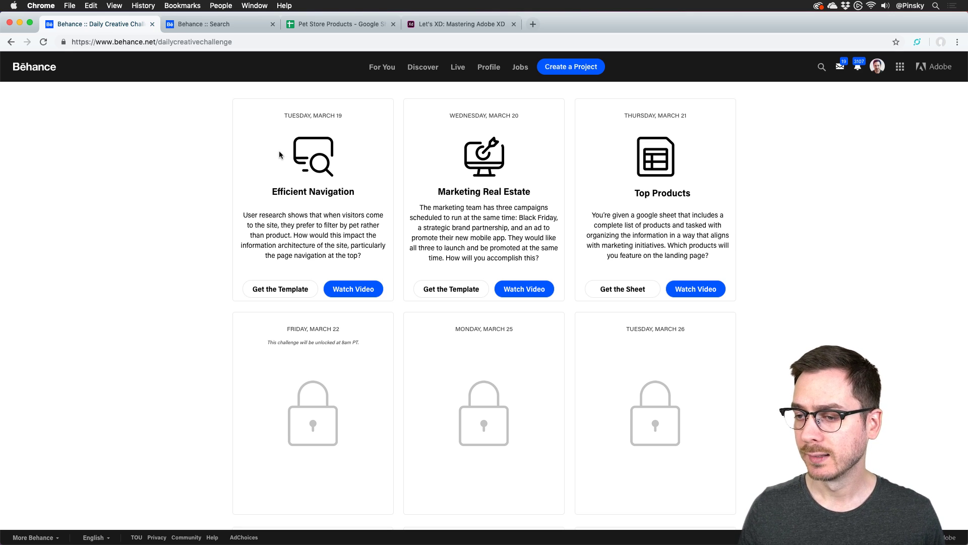
key(super+Tab)
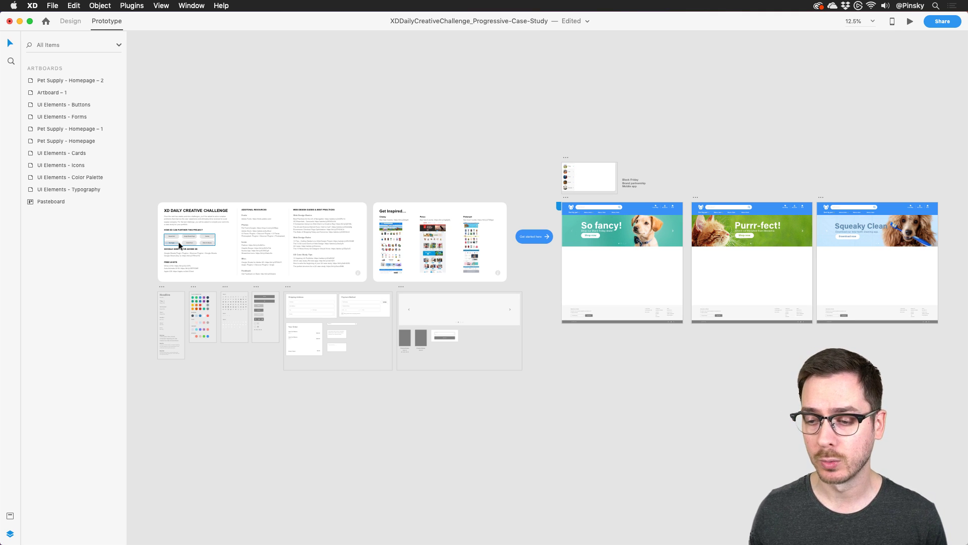
Step: Zoom and pan the XD canvas onto the Pet Supply – Homepage artboard and select it
scroll(151, 239, up, 5)
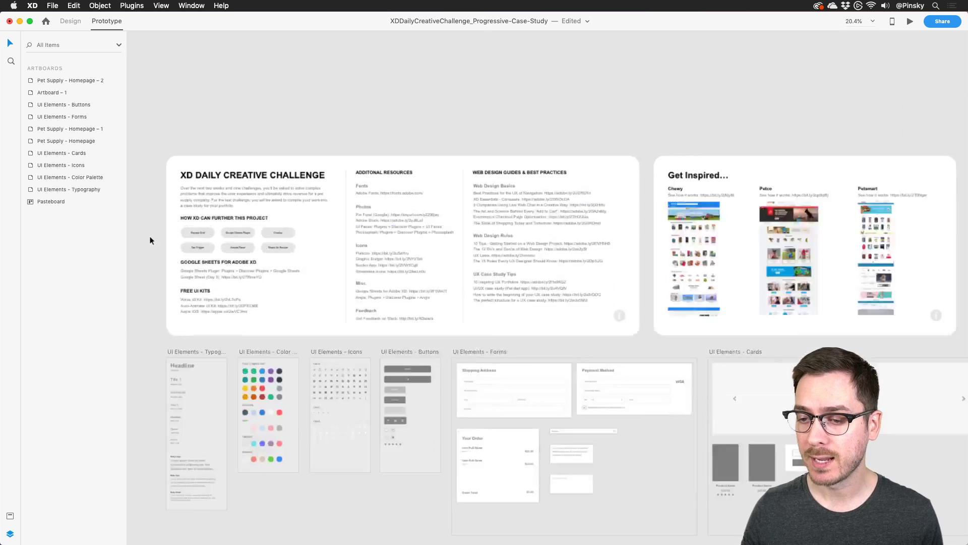
scroll(238, 266, up, 2)
scroll(238, 267, down, 3)
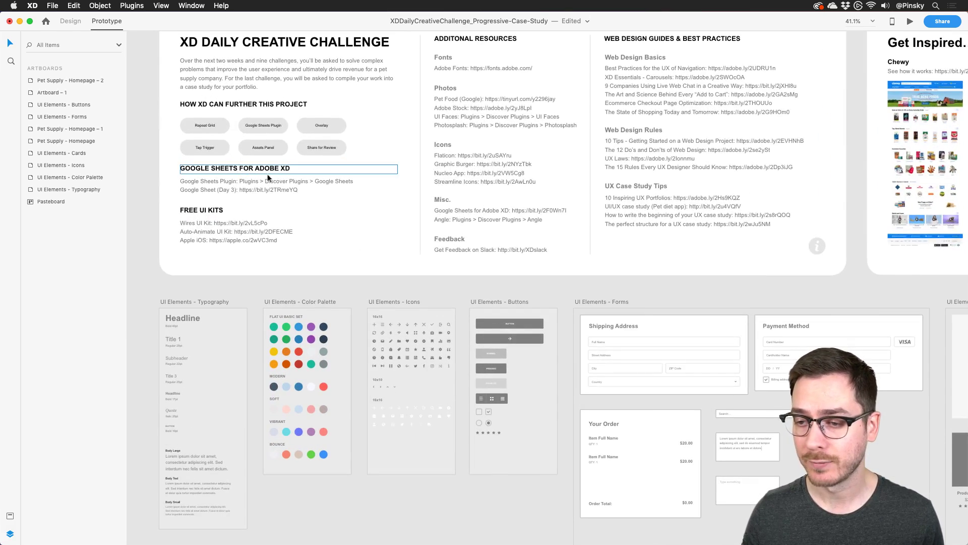
scroll(276, 218, down, 1)
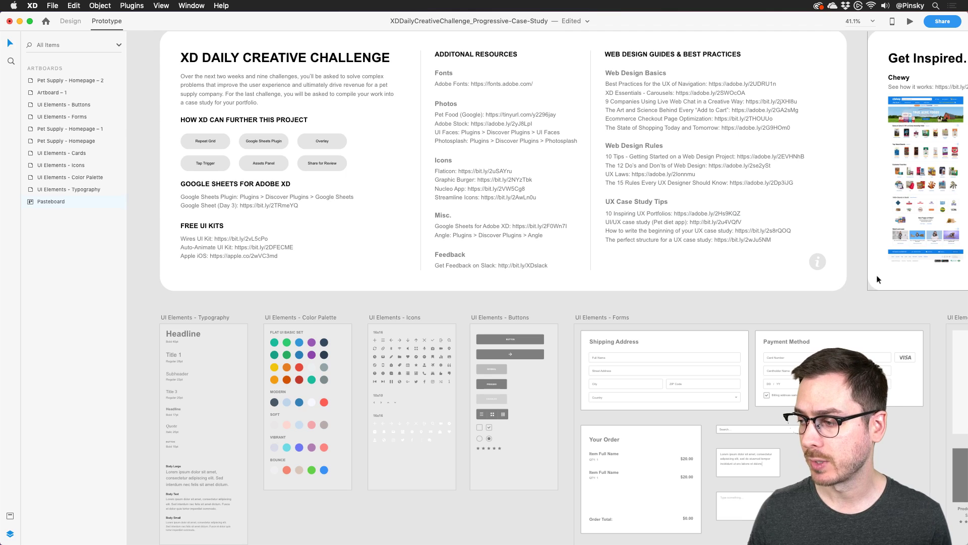
scroll(877, 275, right, 20)
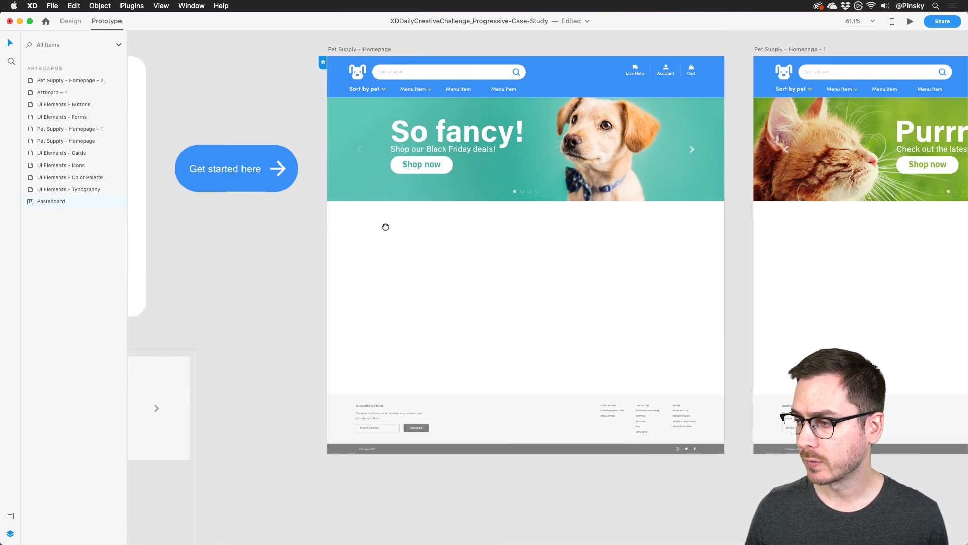
drag(385, 226, 335, 225)
scroll(444, 109, up, 3)
drag(443, 109, 360, 133)
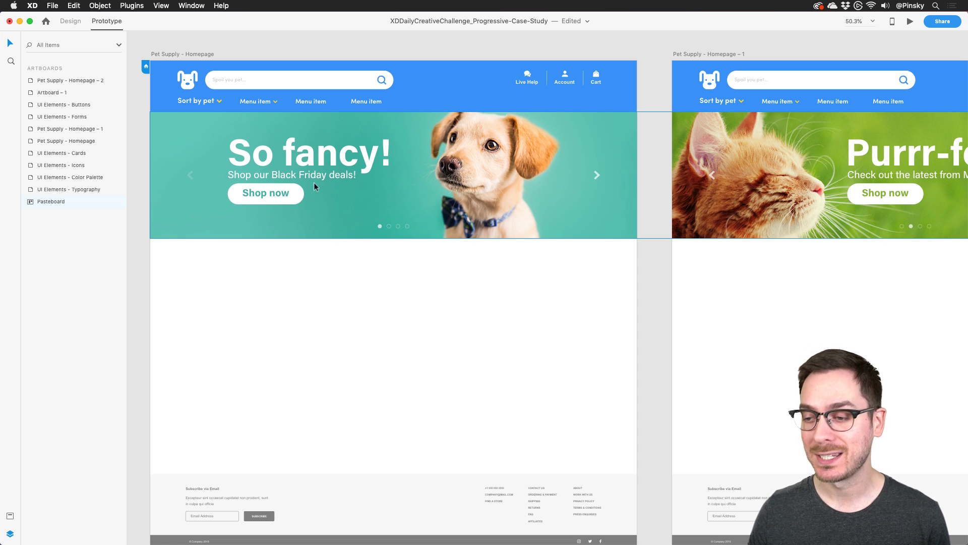
scroll(289, 166, up, 1)
drag(289, 165, 309, 171)
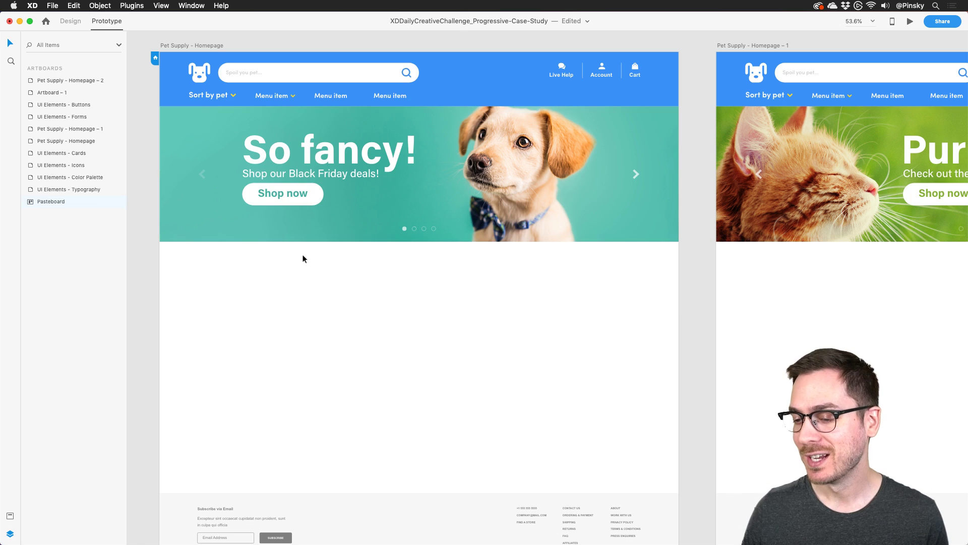
click(210, 259)
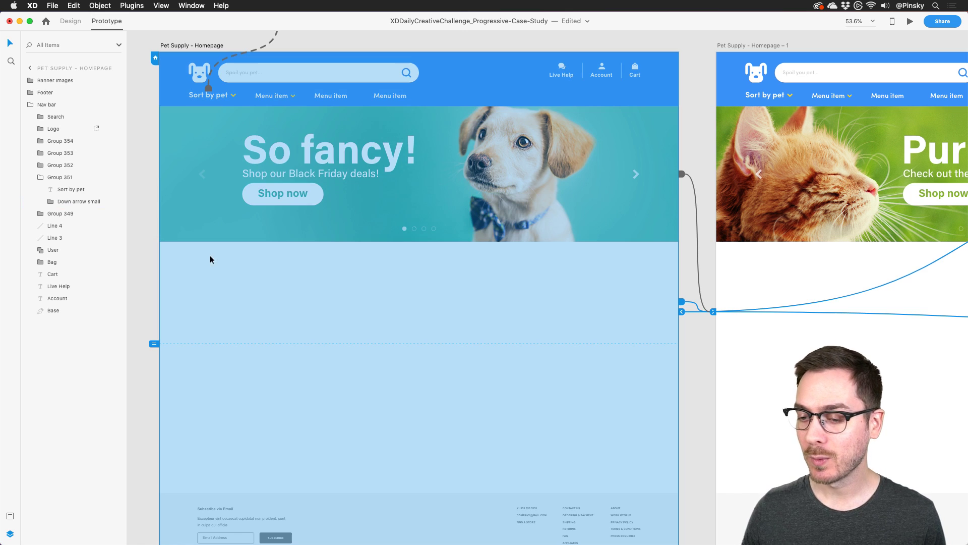
Step: In design mode, draw a 564 × 380 rectangle below the So fancy! banner
click(71, 21)
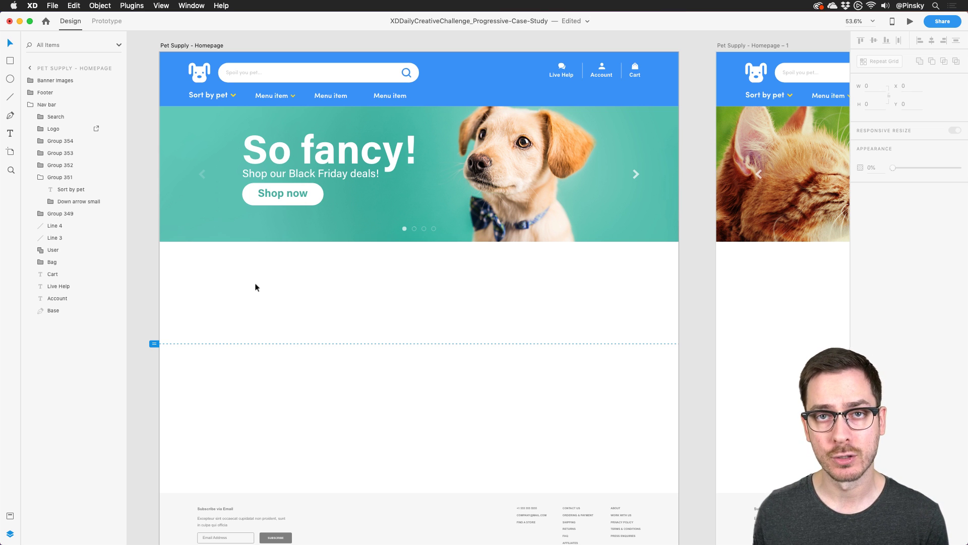
scroll(256, 283, up, 5)
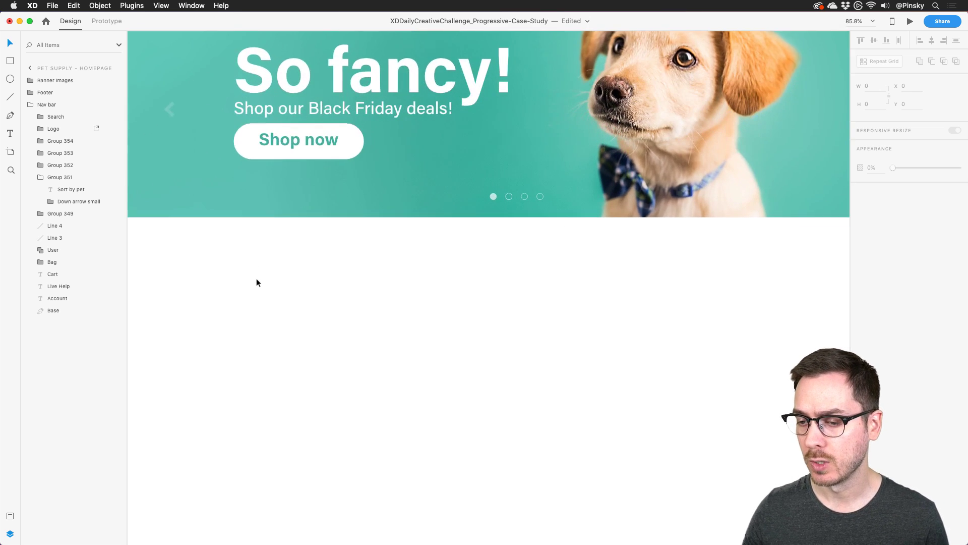
click(11, 61)
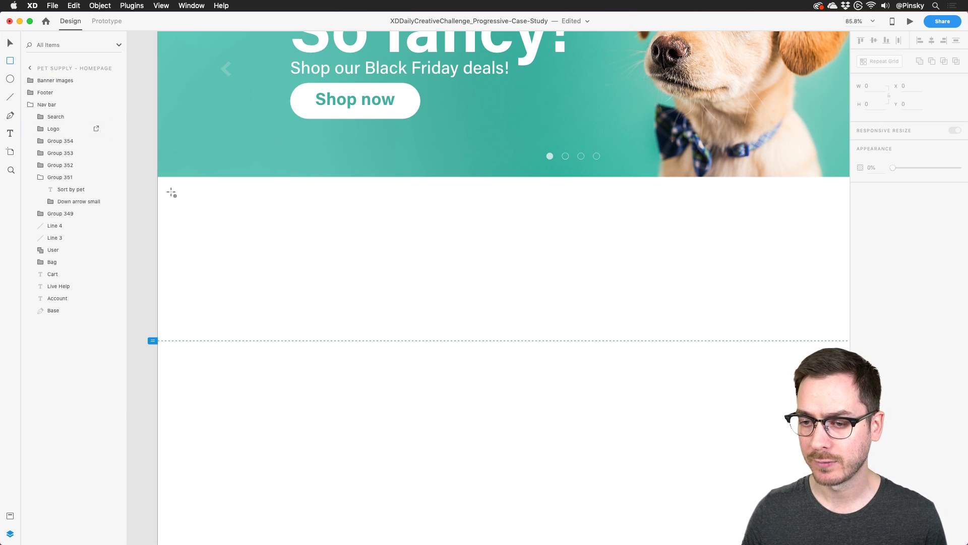
mouse_move(187, 198)
mouse_down()
mouse_move(383, 306)
mouse_move(432, 364)
mouse_up()
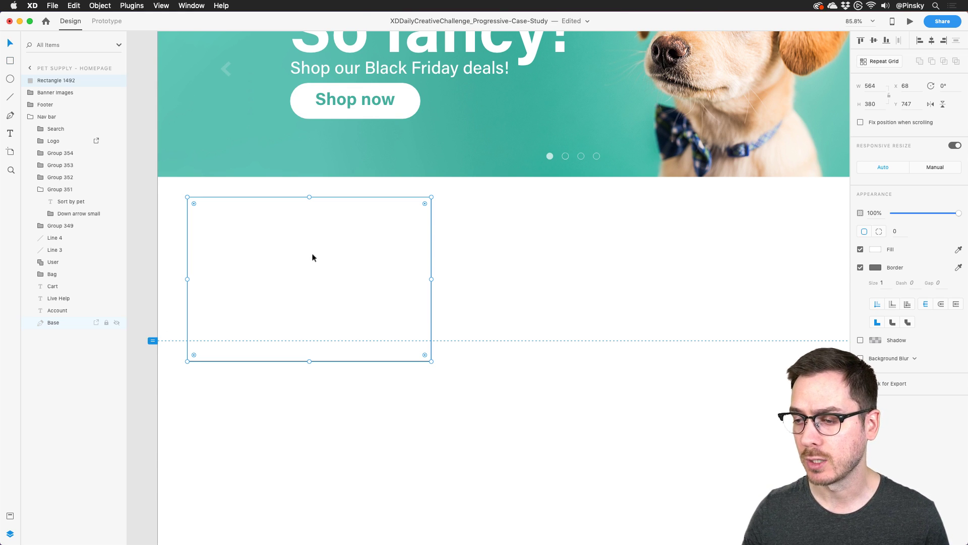
Step: Round the rectangle's corners to 24 and give it a light grey fill
scroll(256, 238, up, 2)
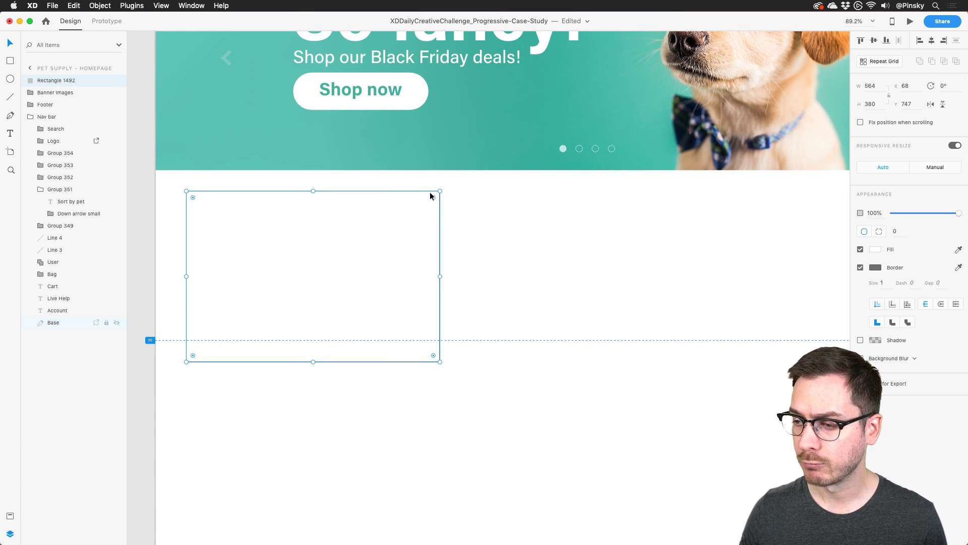
drag(433, 199, 430, 201)
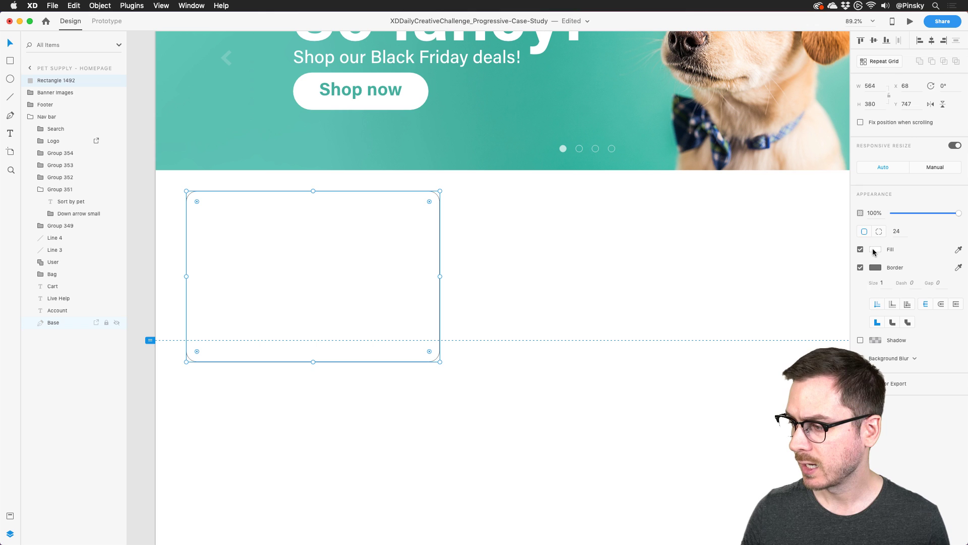
click(875, 249)
drag(763, 204, 748, 206)
click(875, 267)
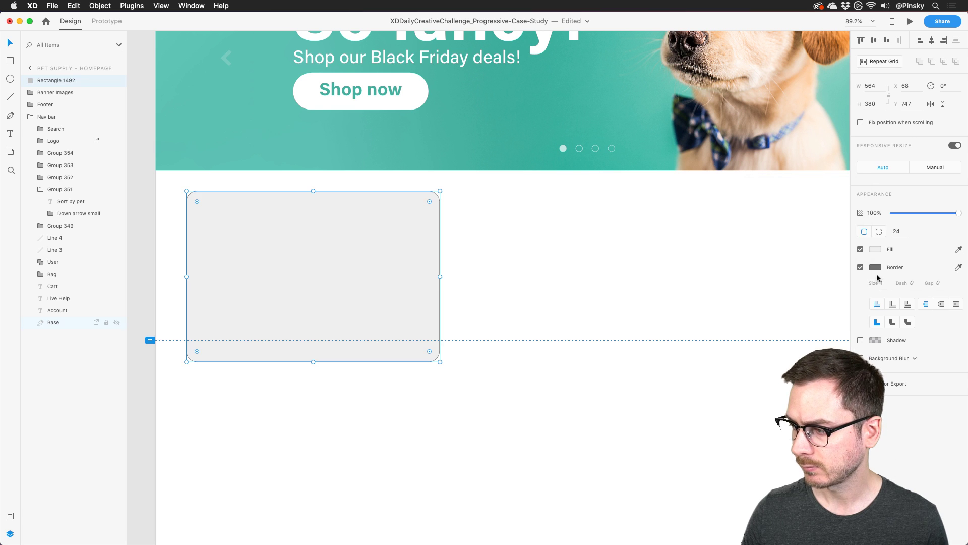
Step: Give the rectangle a light grey border and duplicate it
click(874, 267)
click(779, 230)
drag(776, 230, 740, 216)
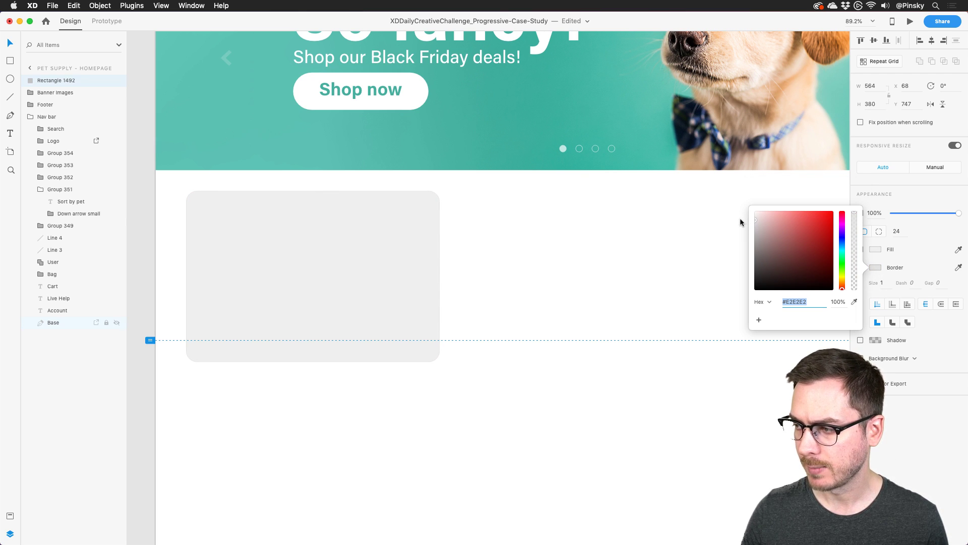
click(895, 429)
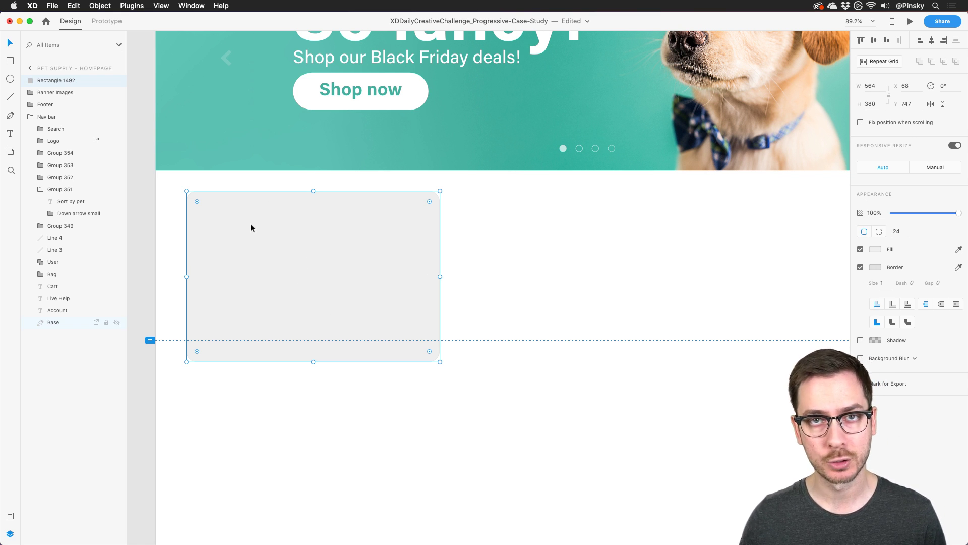
key(super+d)
Step: Shorten the duplicate to 294 tall, fill it white and remove its border
drag(314, 363, 318, 323)
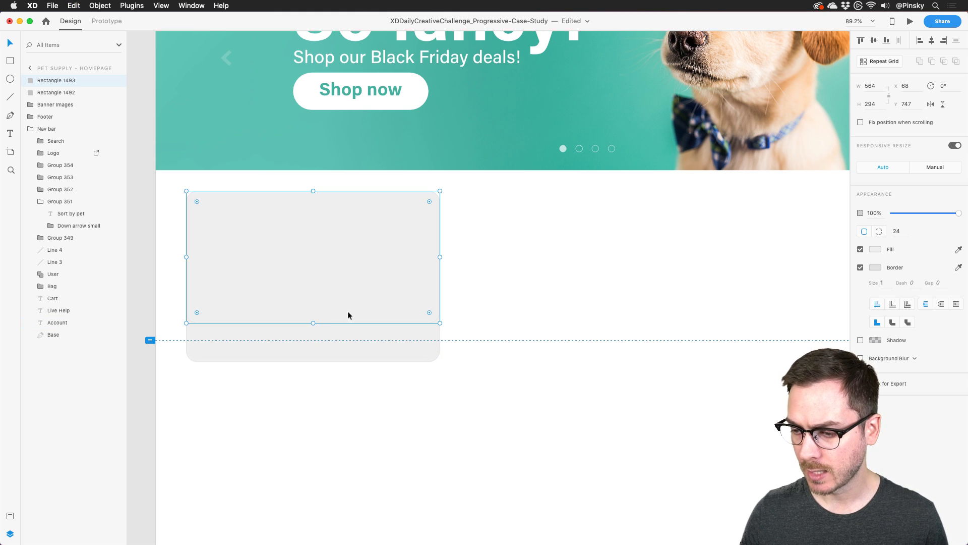
click(876, 249)
drag(776, 217, 754, 196)
key(Escape)
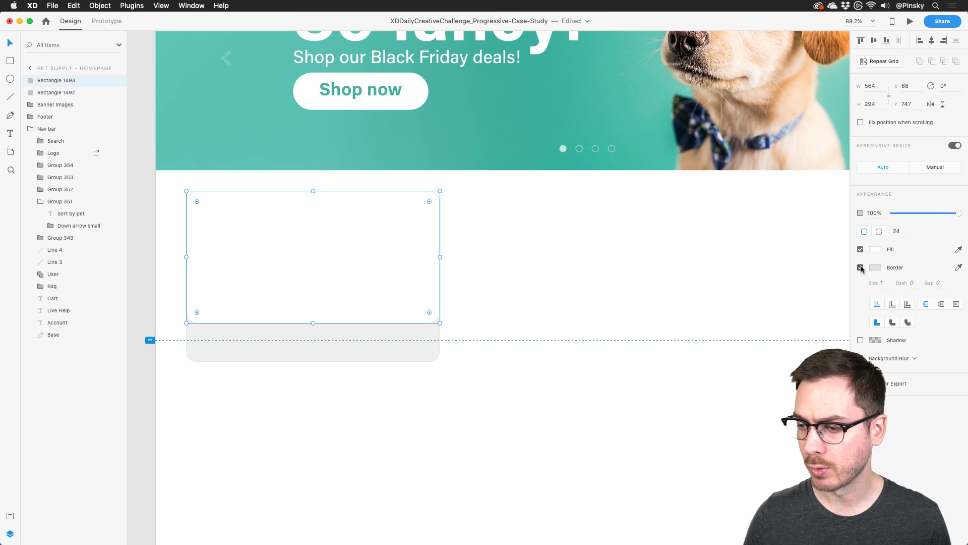
click(860, 267)
Step: Inset the inner rectangle to 524 × 272 with radius 18, and stretch the grey card to 407 tall
drag(440, 256, 431, 258)
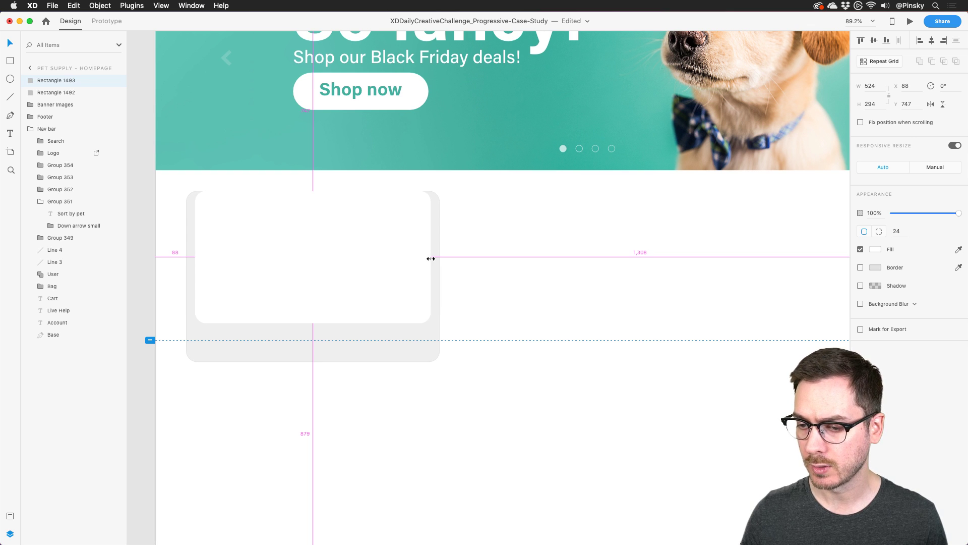
drag(315, 191, 315, 203)
drag(422, 212, 423, 208)
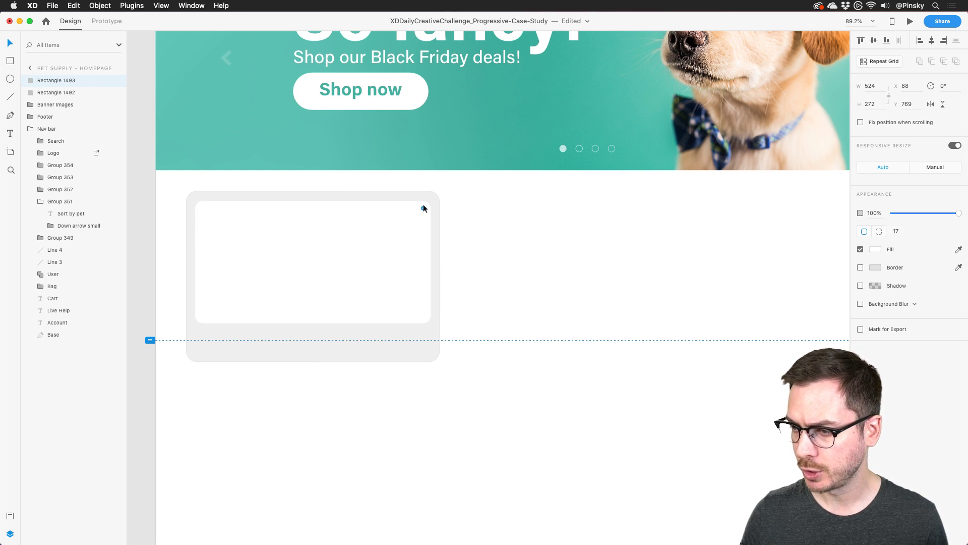
click(324, 328)
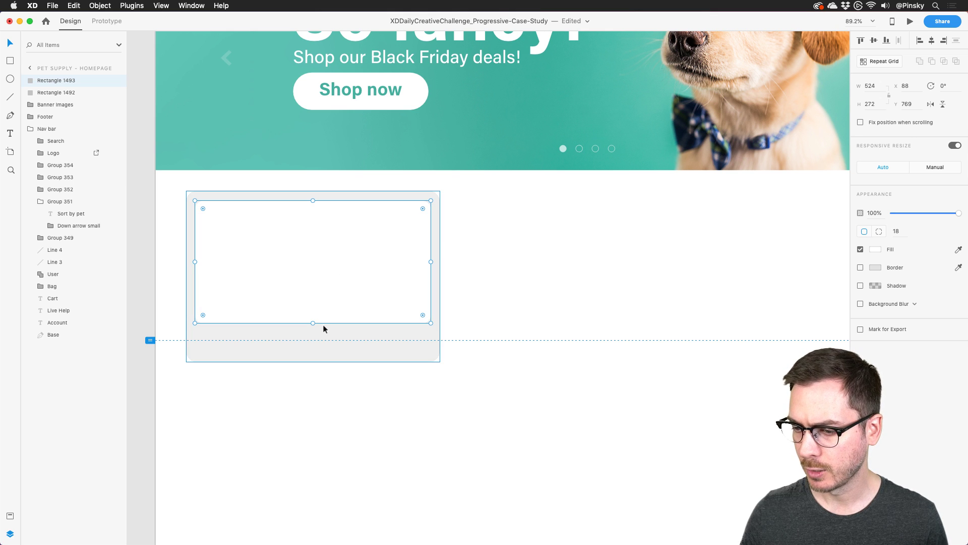
drag(313, 363, 314, 375)
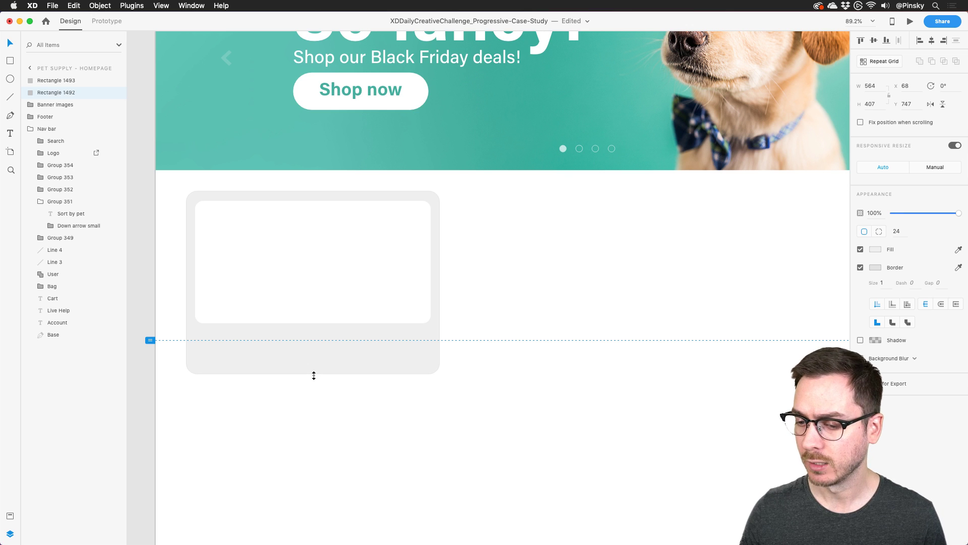
click(282, 248)
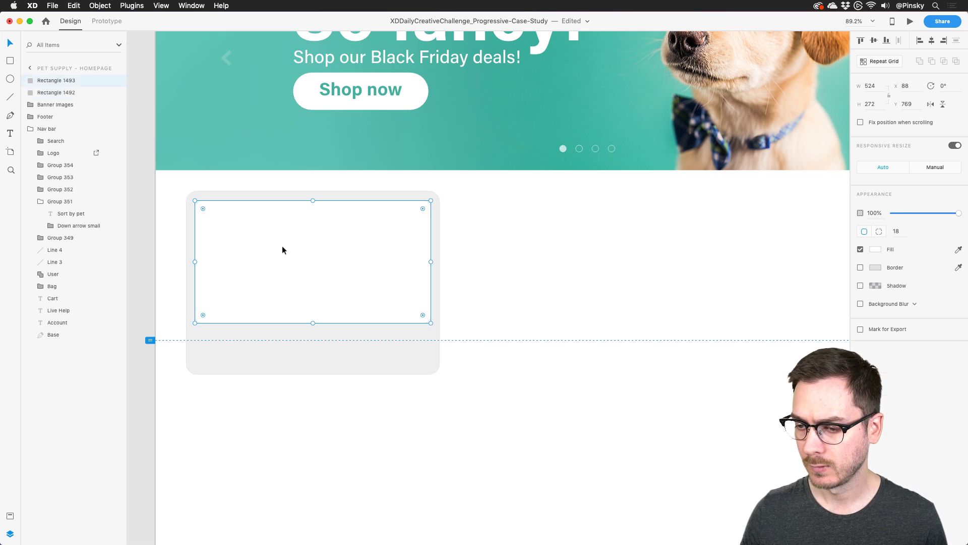
double_click(50, 81)
Step: Rename the inner rectangle layer to Image and the outer rectangle layer to Card
key(BackSpace)
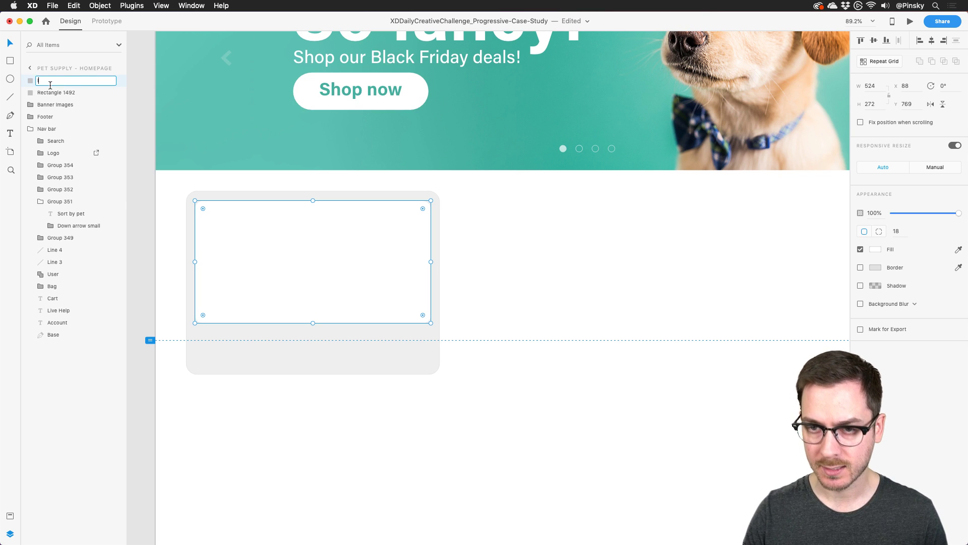
key(Tab)
text(Card)
key(Return)
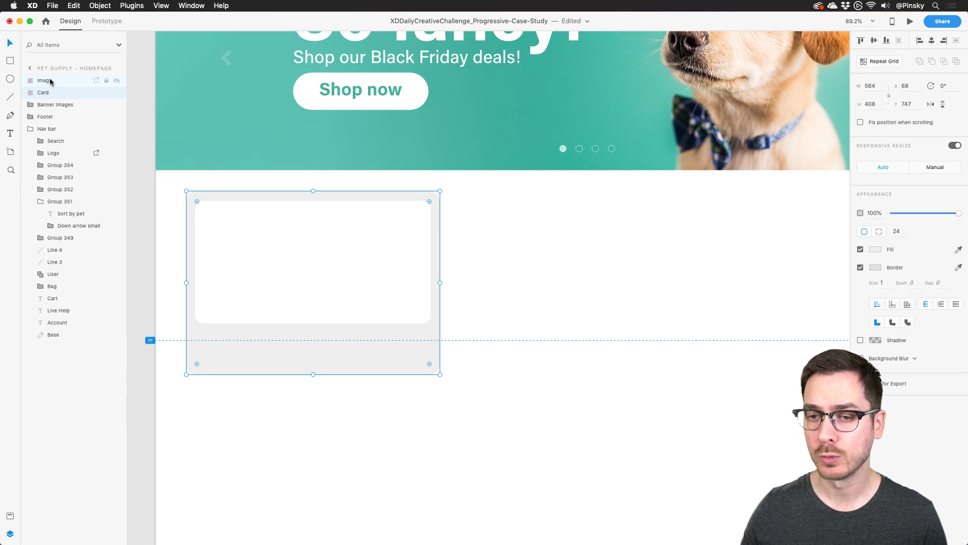
Step: Start a new text label just below the Image rectangle
click(302, 259)
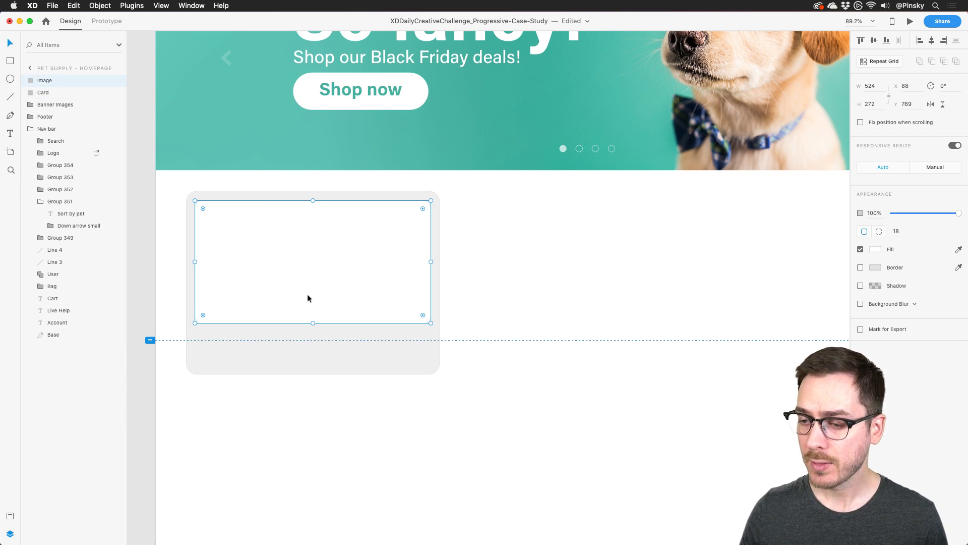
scroll(326, 240, down, 3)
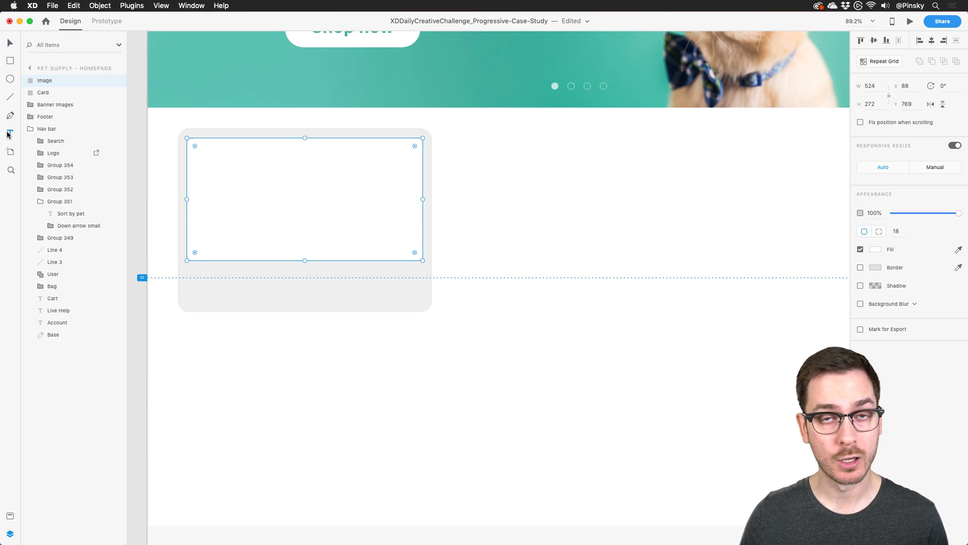
click(194, 277)
Step: Type 'Product name', colour it dark grey, and align it with the image's left edge
text(Pr)
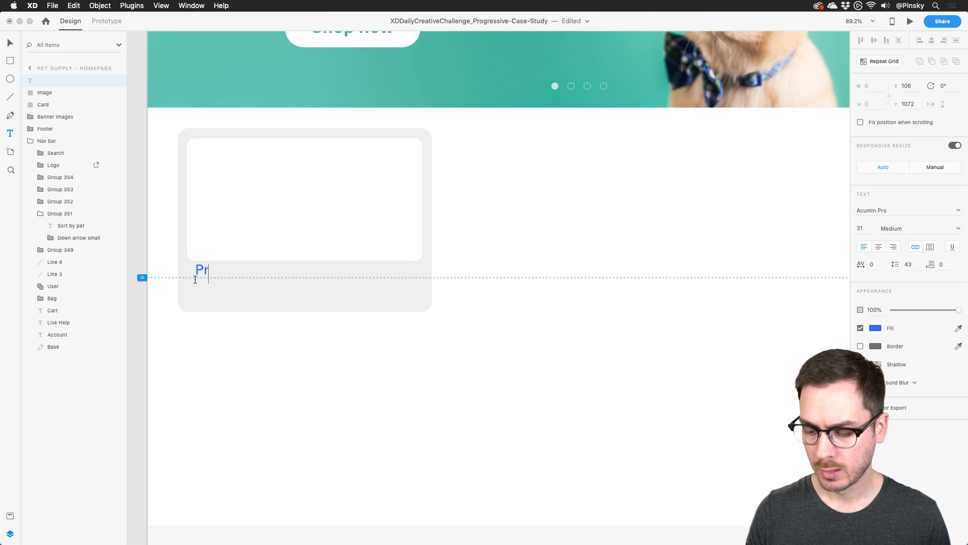
text(oduct name)
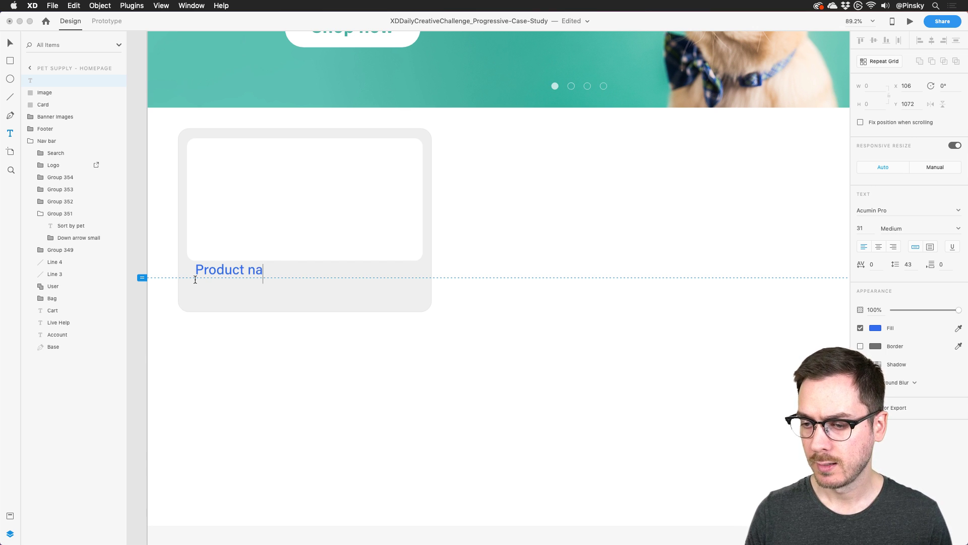
key(Escape)
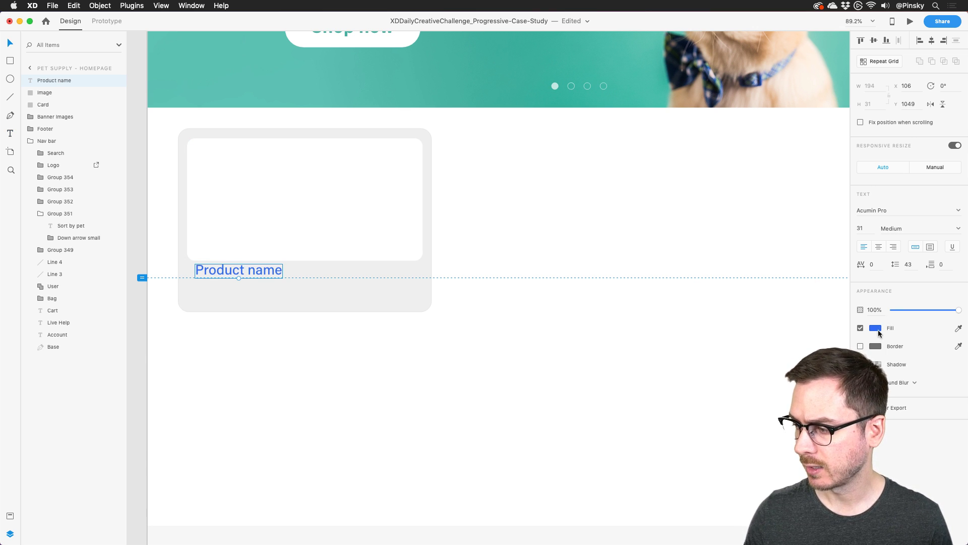
click(876, 328)
drag(784, 329, 741, 340)
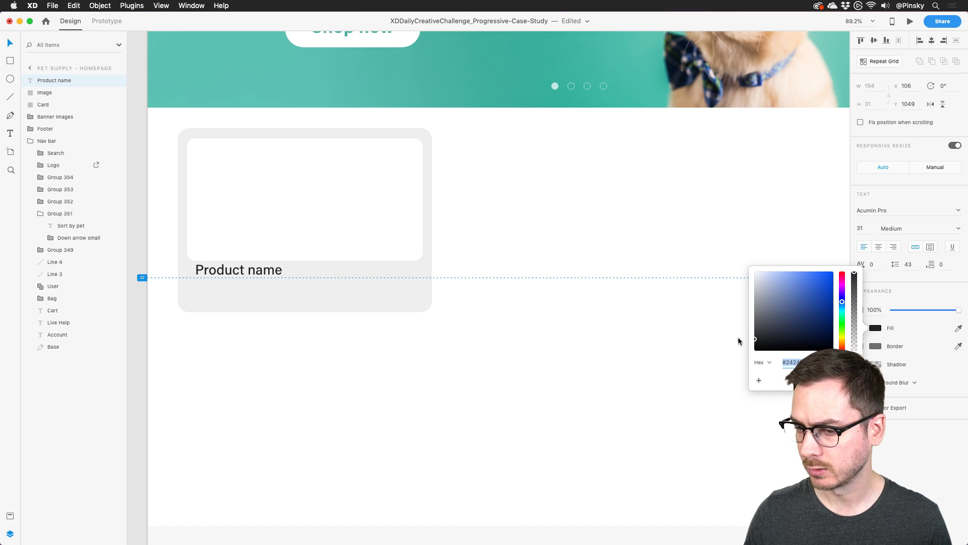
key(Escape)
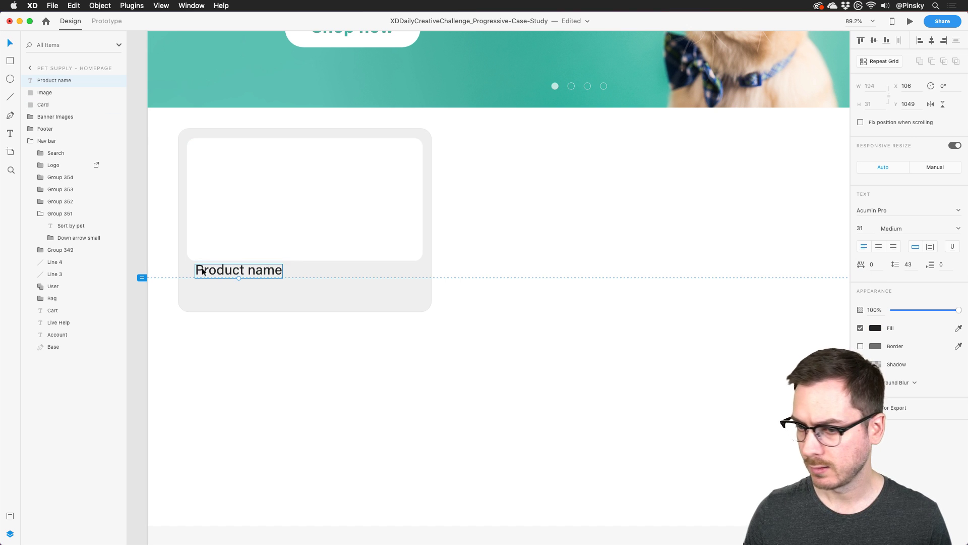
drag(240, 271, 230, 274)
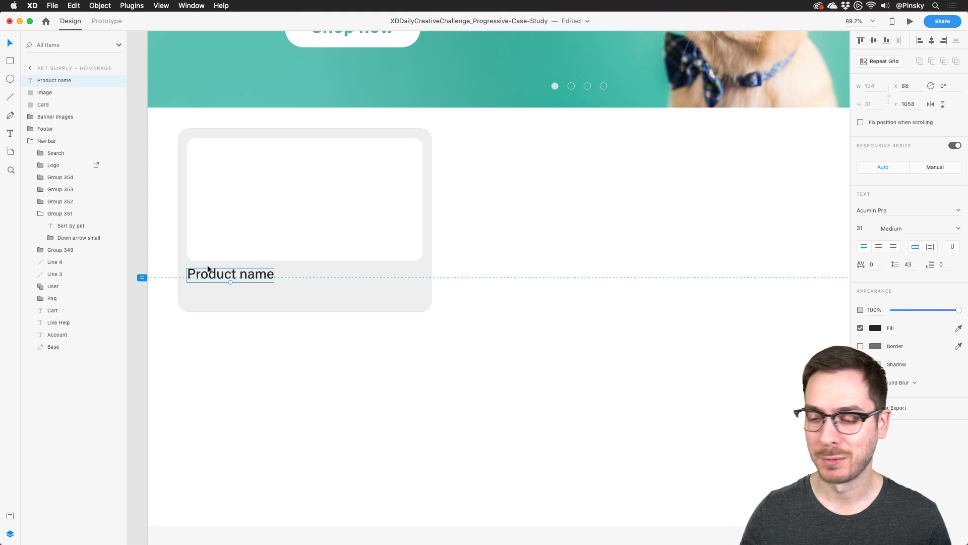
Step: Shrink Product name to 25 pt and add a copy beneath it reading 'Price'
drag(232, 284, 233, 281)
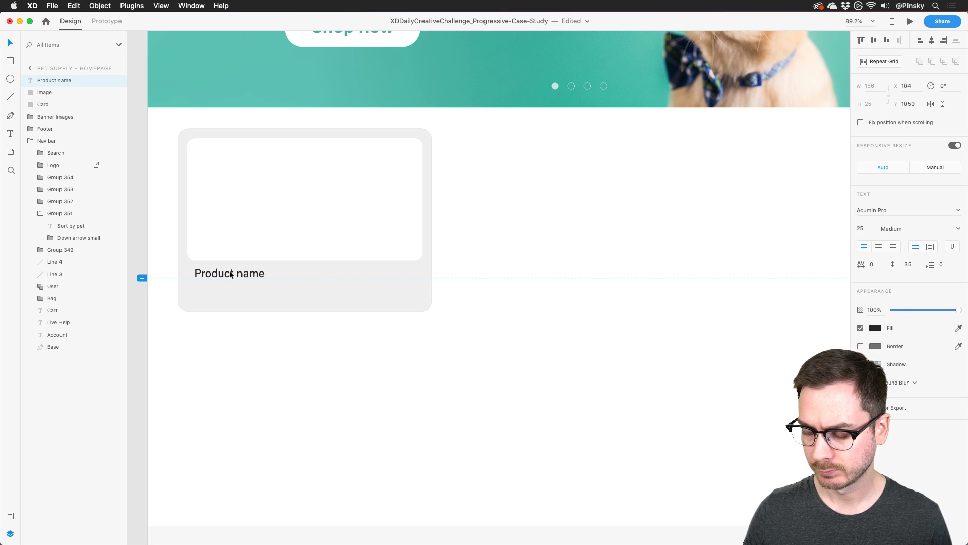
drag(231, 274, 229, 289)
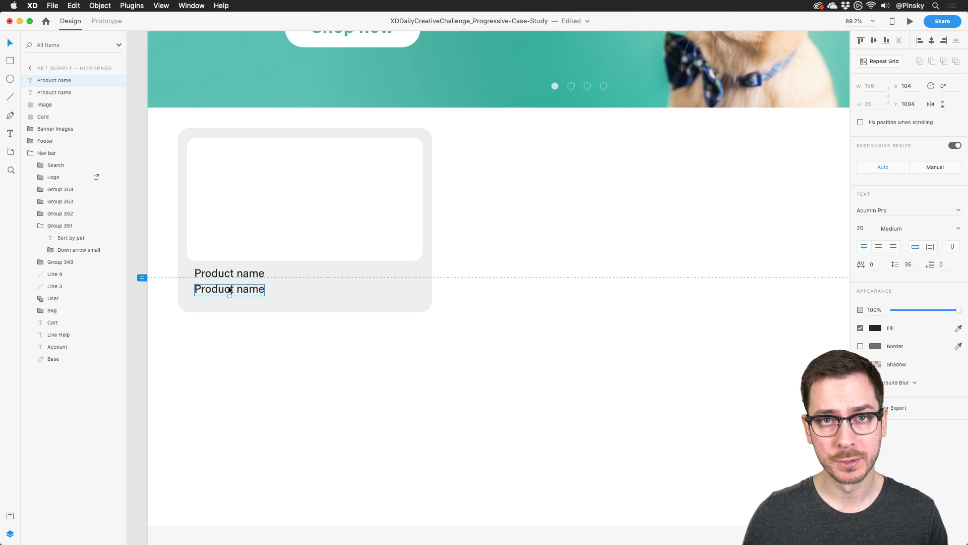
double_click(229, 288)
text(Price)
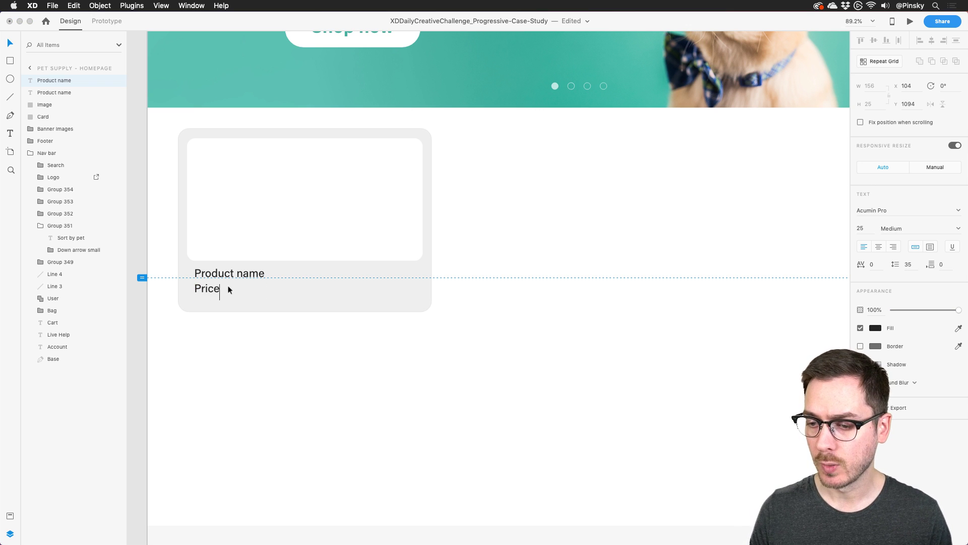
key(Escape)
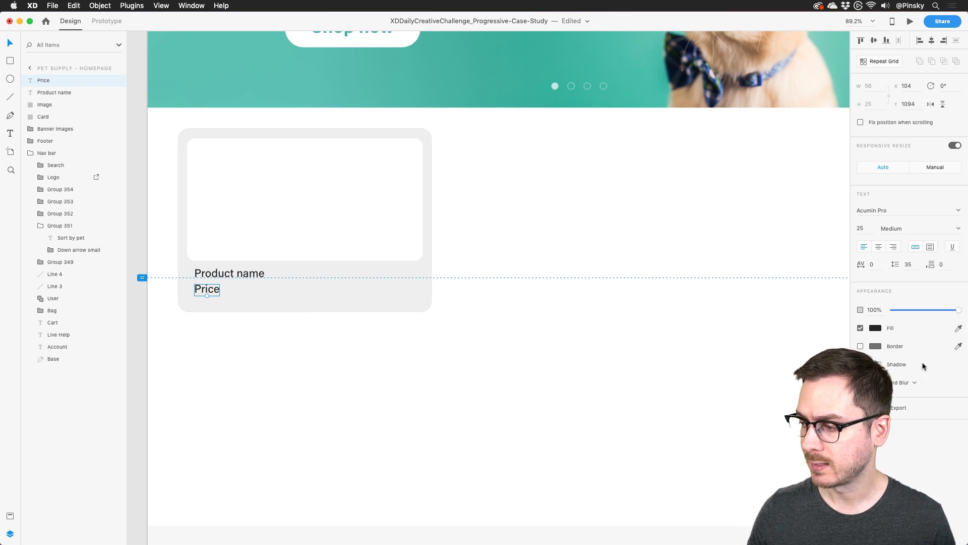
Step: Colour the Price text red (#E52F2F) and nudge it up under Product name
click(875, 329)
click(816, 285)
drag(816, 284, 819, 276)
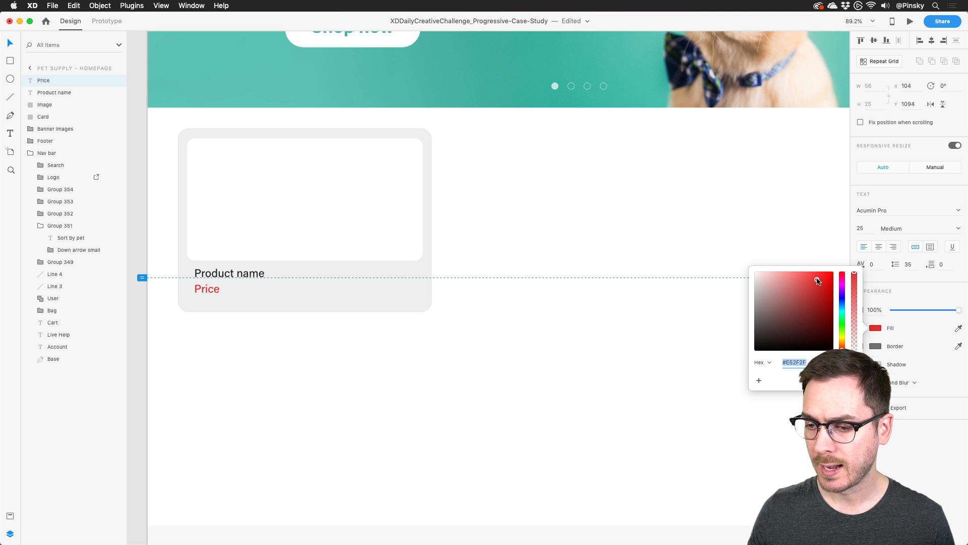
drag(218, 288, 212, 287)
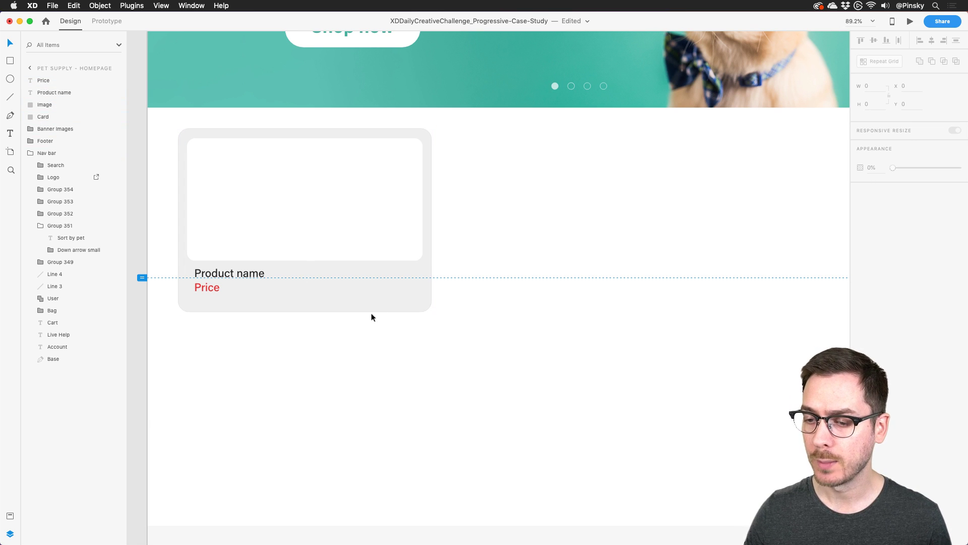
Step: Turn the product card into a repeat grid of three columns and two rows
drag(446, 332, 171, 131)
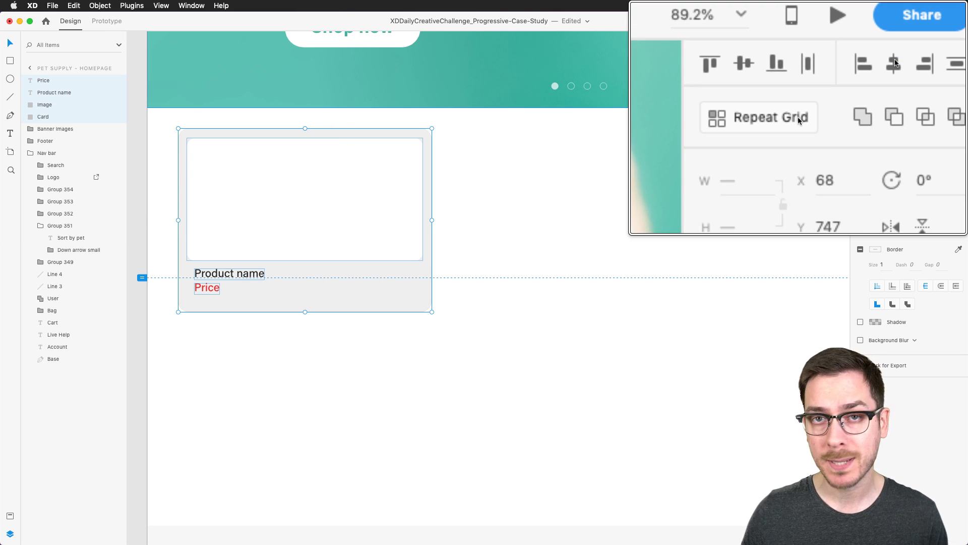
click(895, 62)
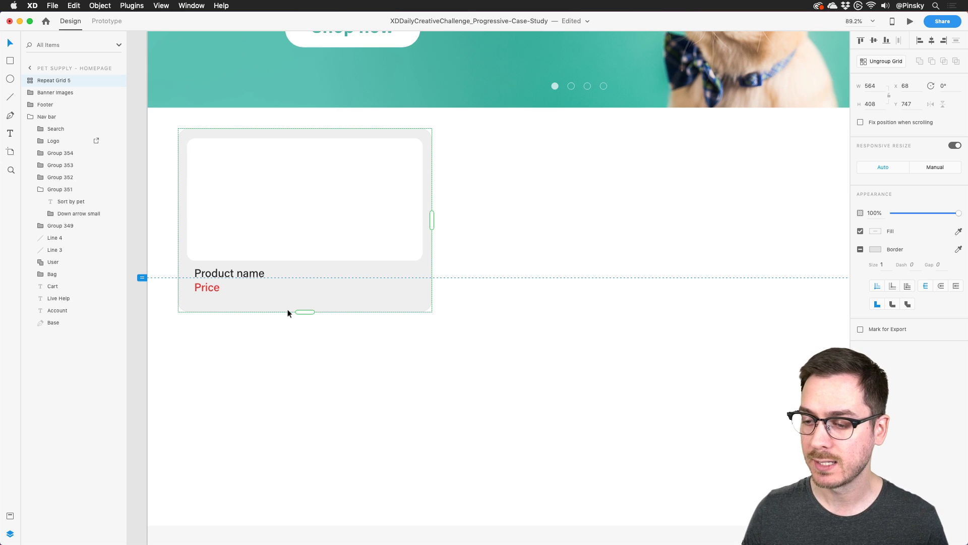
scroll(447, 253, right, 3)
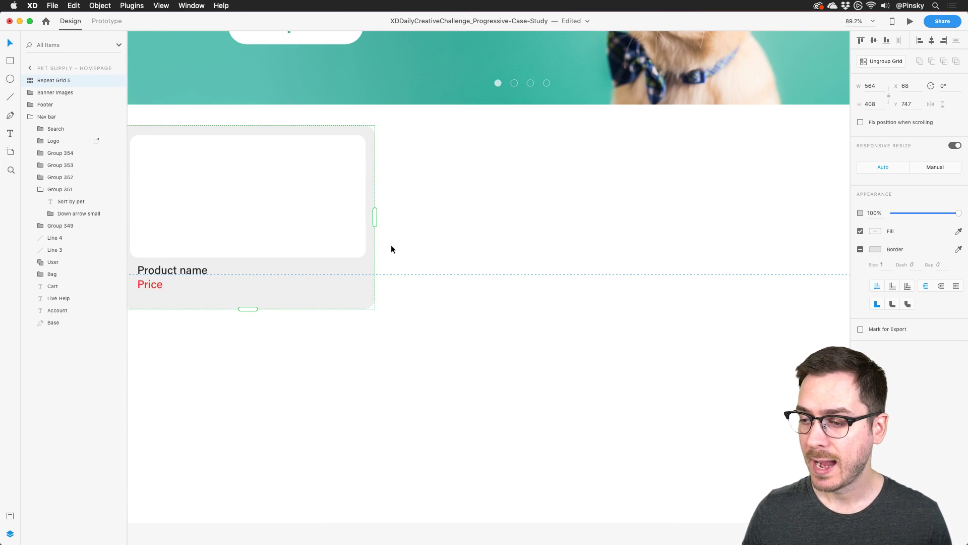
scroll(391, 247, down, 5)
drag(367, 221, 708, 221)
drag(454, 281, 446, 410)
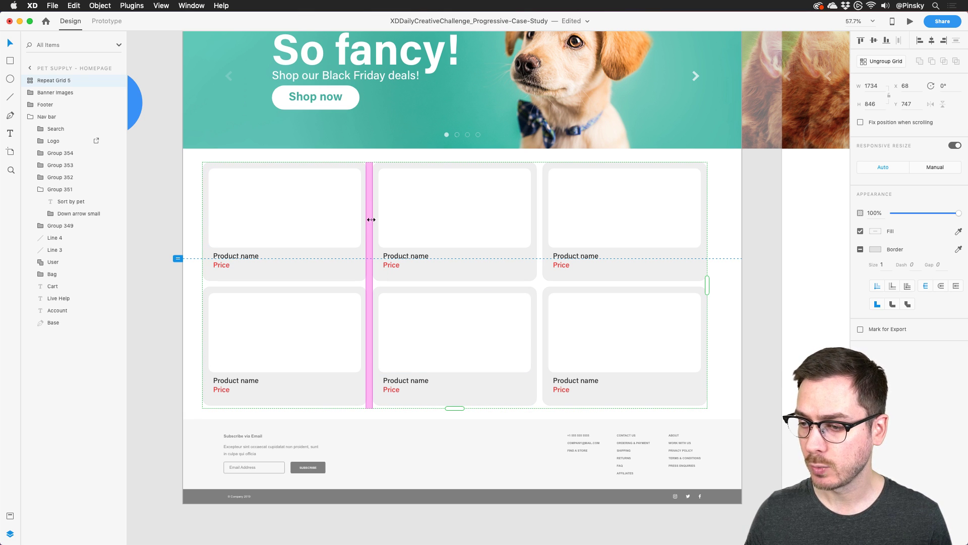
Step: Widen the card spacing, reposition the grid, and drag a guide into the gap between rows
drag(369, 225, 376, 225)
mouse_move(449, 192)
mouse_down()
mouse_move(459, 193)
mouse_move(446, 192)
mouse_up()
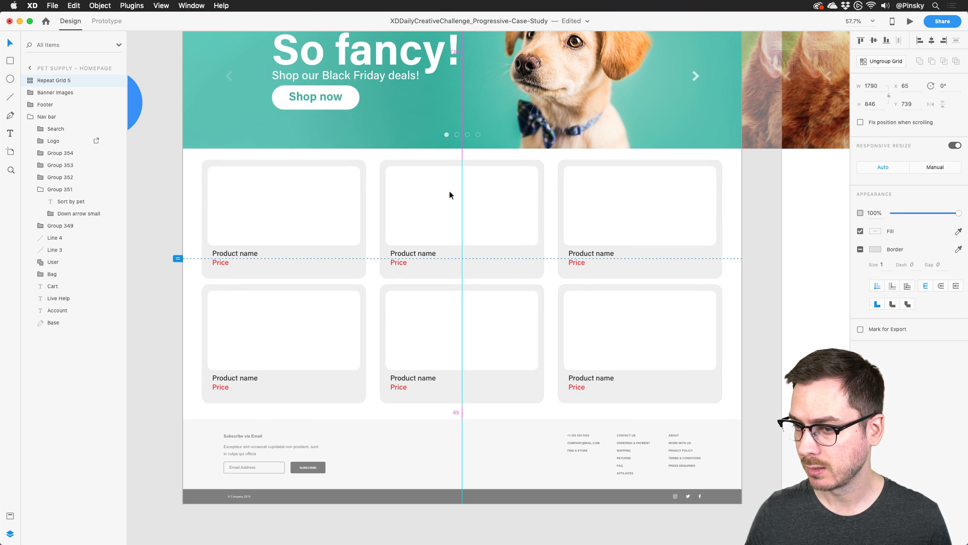
drag(449, 192, 450, 192)
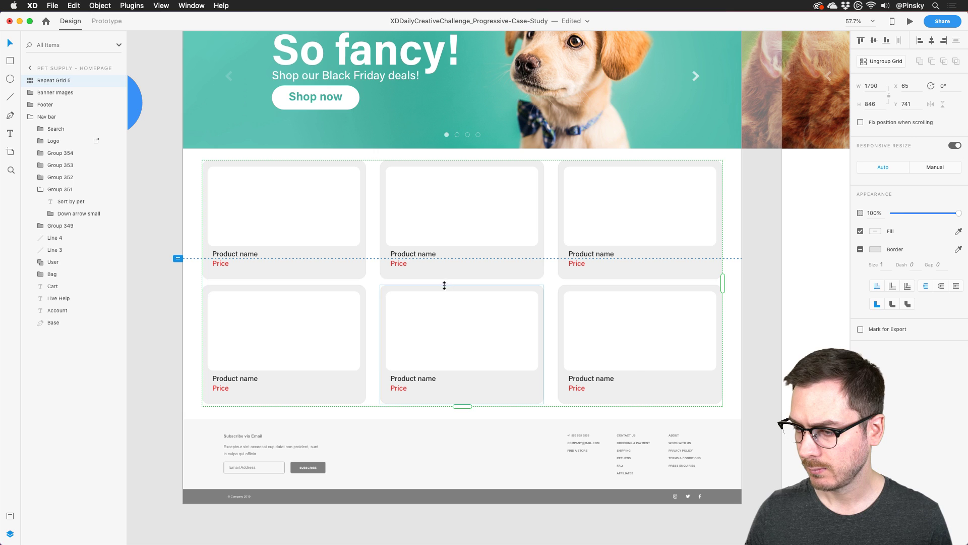
drag(444, 286, 445, 288)
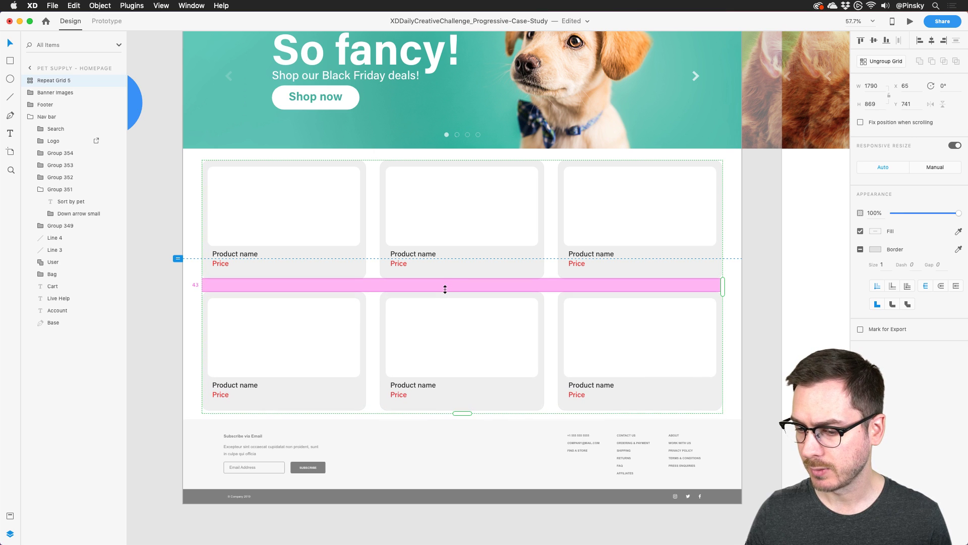
click(729, 281)
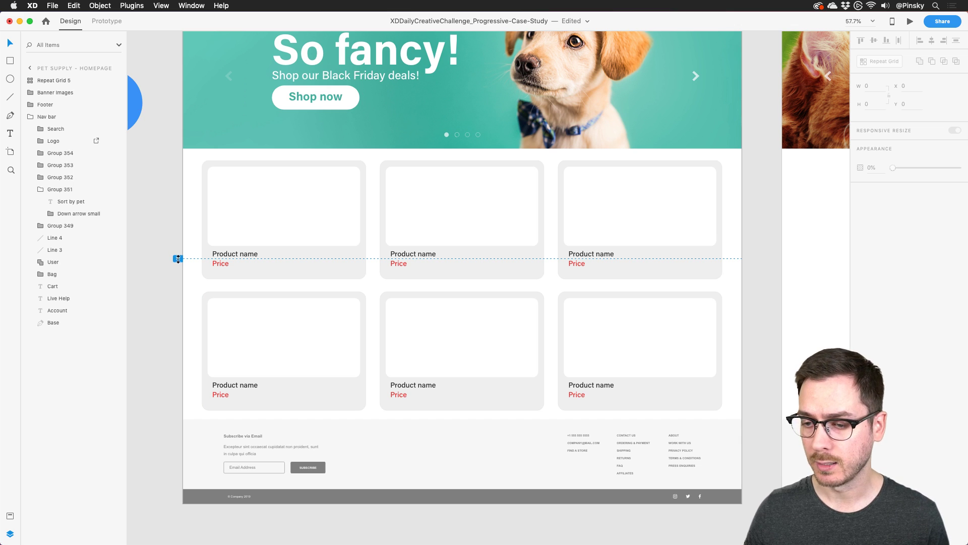
drag(177, 259, 179, 285)
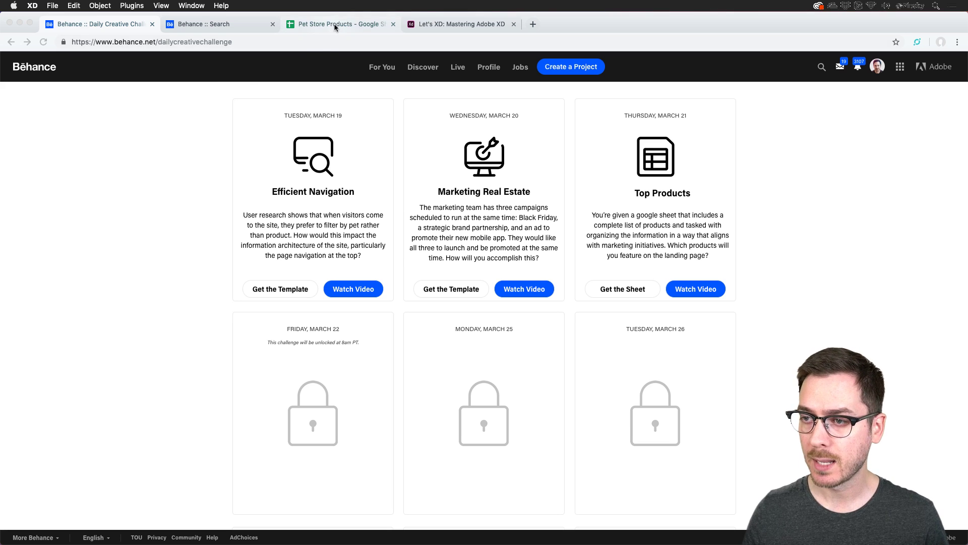
Step: Switch to the Pet Store Products Google Sheets tab in Chrome
click(323, 24)
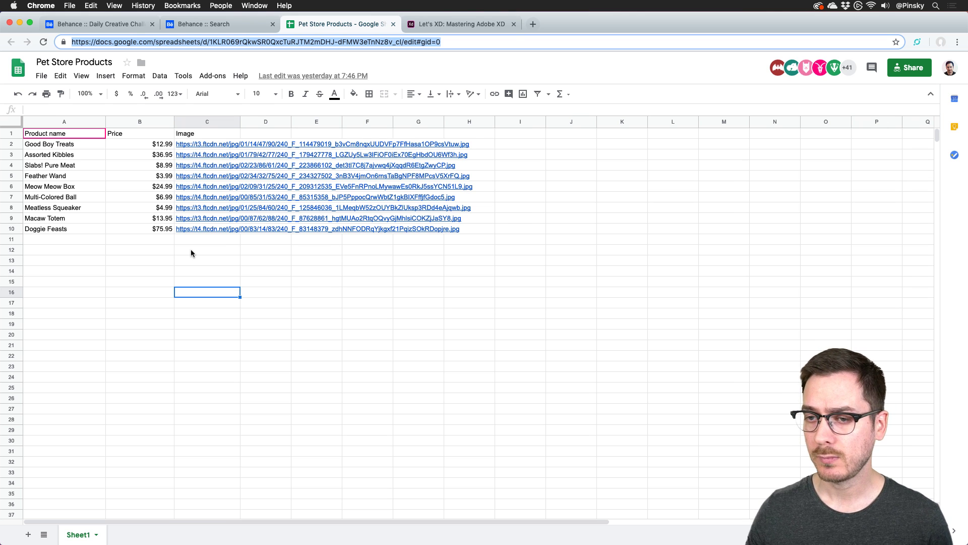
Step: Copy the Pet Store Products sheet's full URL from the address bar and return to Adobe XD
click(510, 43)
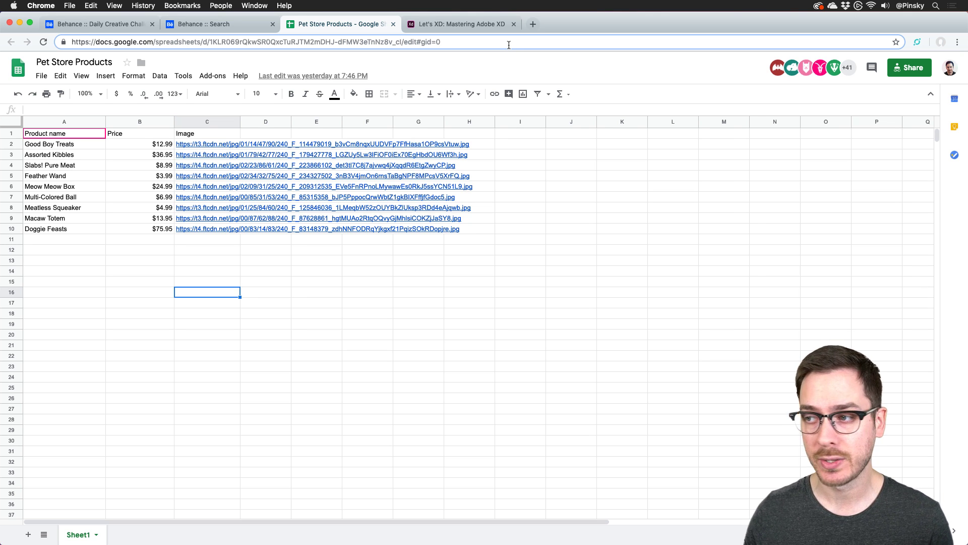
triple_click(482, 44)
key(super+c)
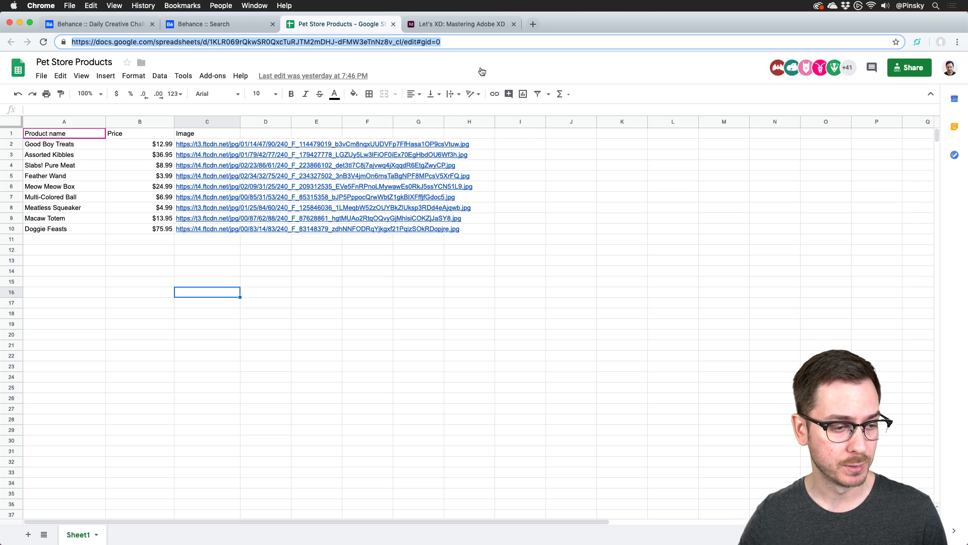
key(super+Tab)
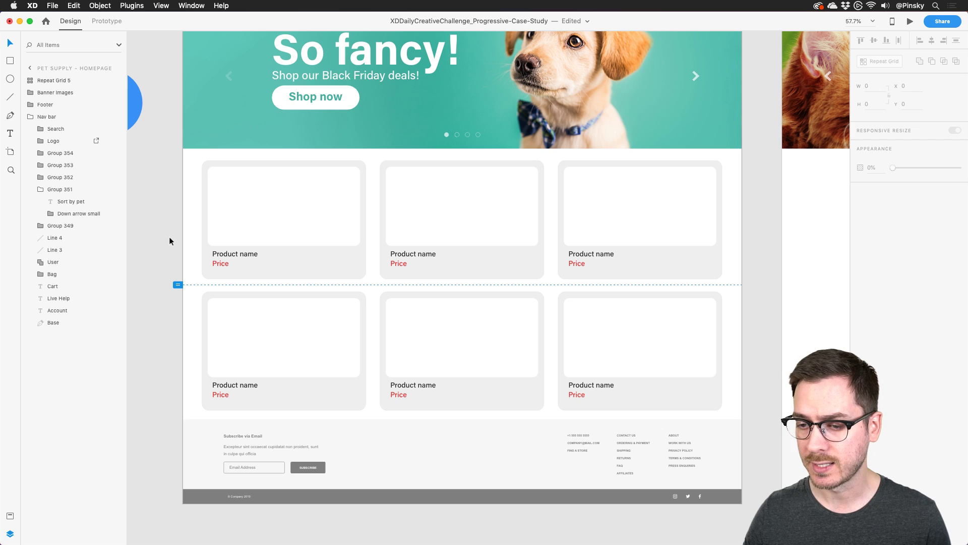
key(super+0)
scroll(152, 276, up, 5)
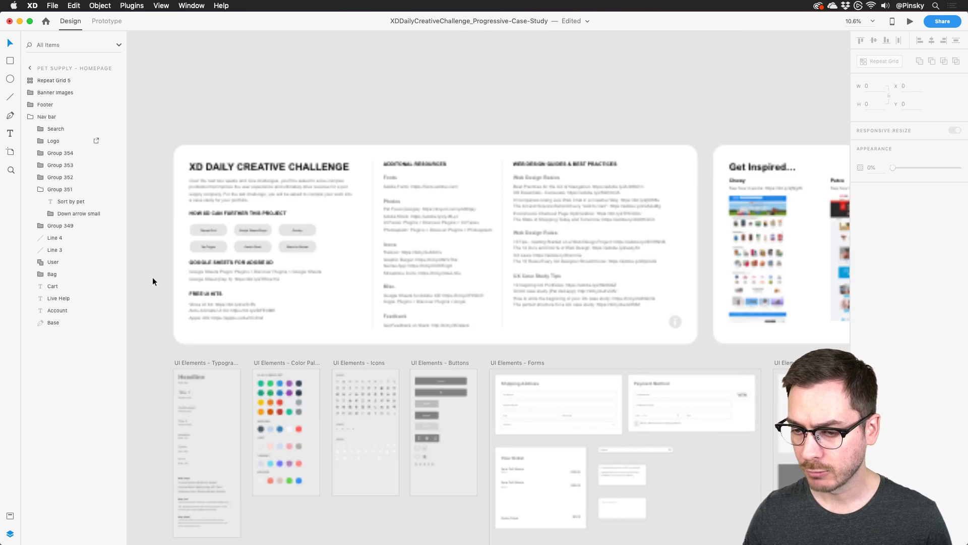
scroll(228, 280, up, 3)
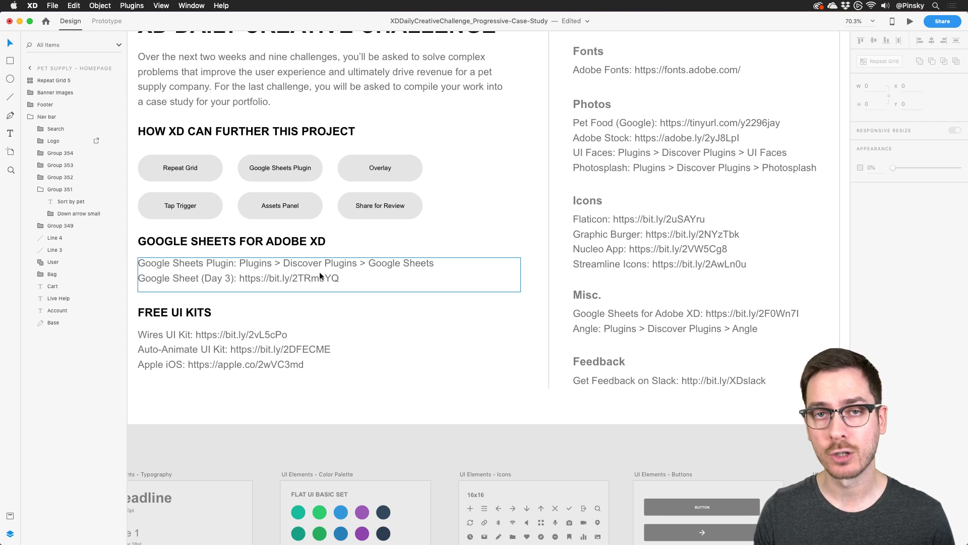
scroll(321, 275, down, 5)
scroll(404, 274, right, 10)
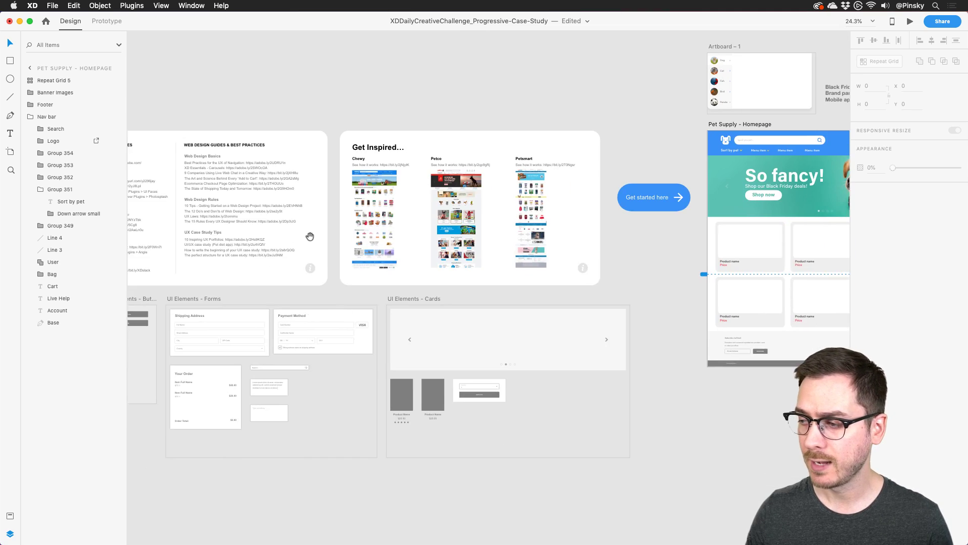
scroll(537, 247, up, 8)
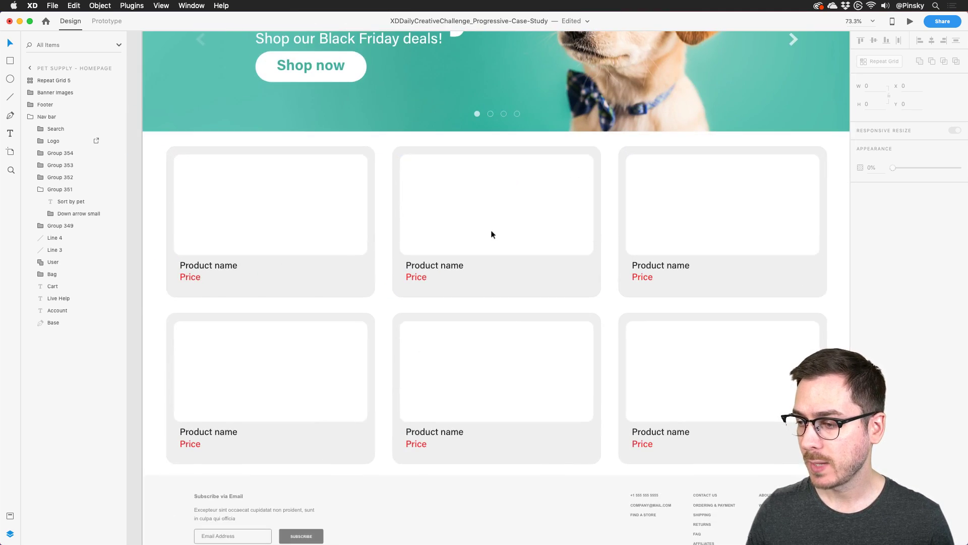
scroll(434, 213, down, 2)
scroll(430, 209, left, 3)
Step: With Repeat Grid 5 selected, search Discover Plugins for 'sheets' to confirm the Google Sheets plugin is installed
click(323, 173)
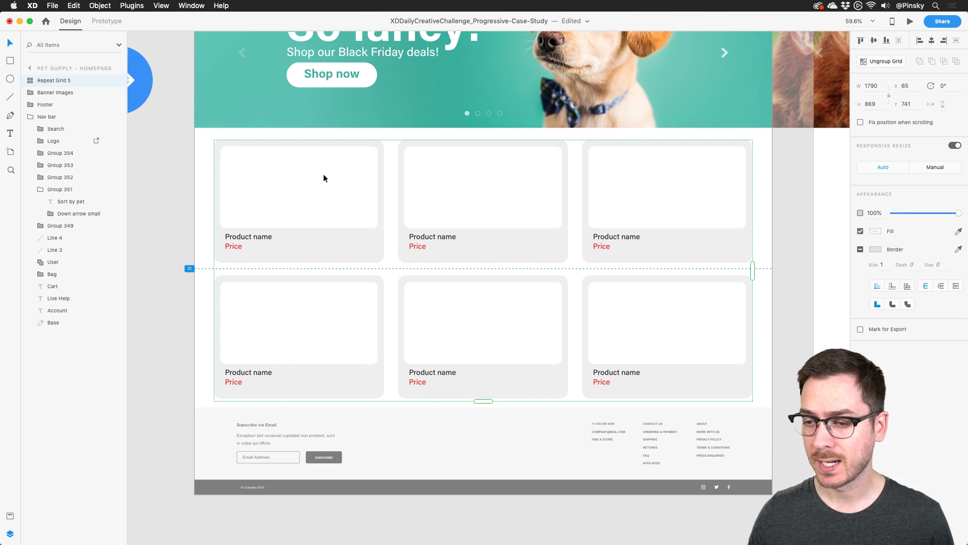
click(136, 4)
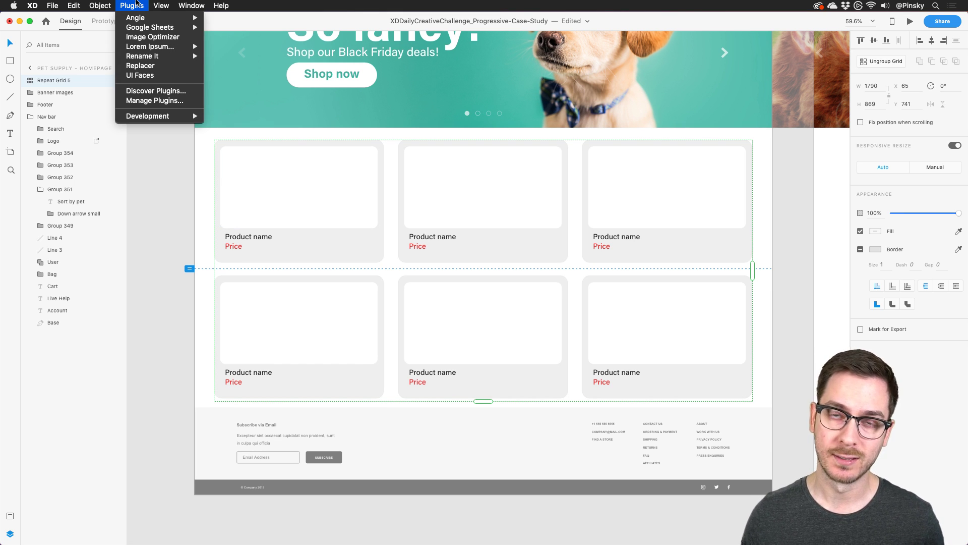
mouse_move(152, 31)
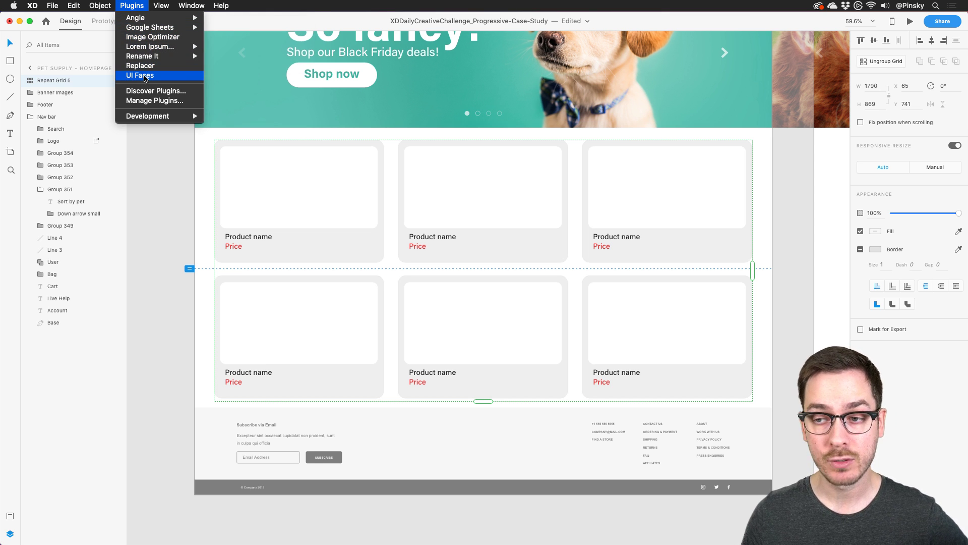
click(148, 90)
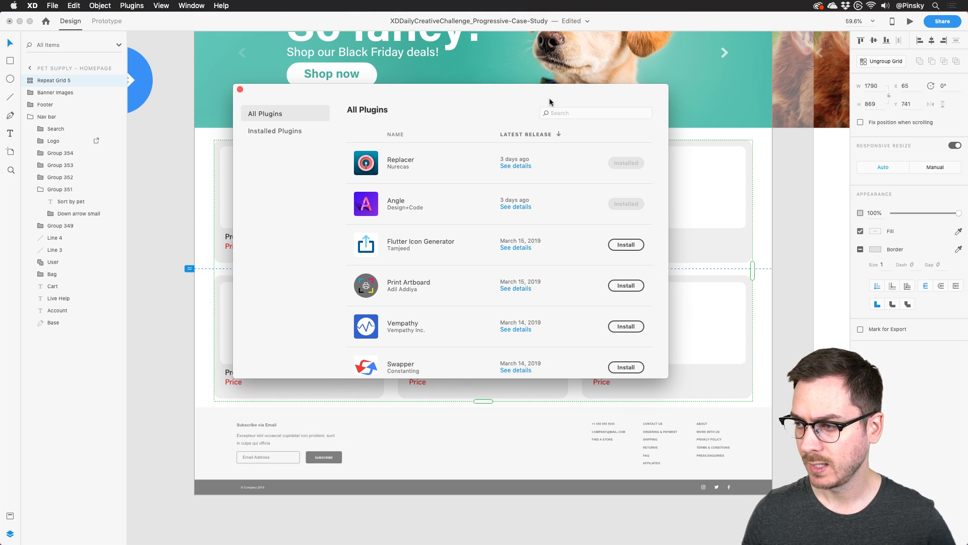
click(558, 118)
text(sho)
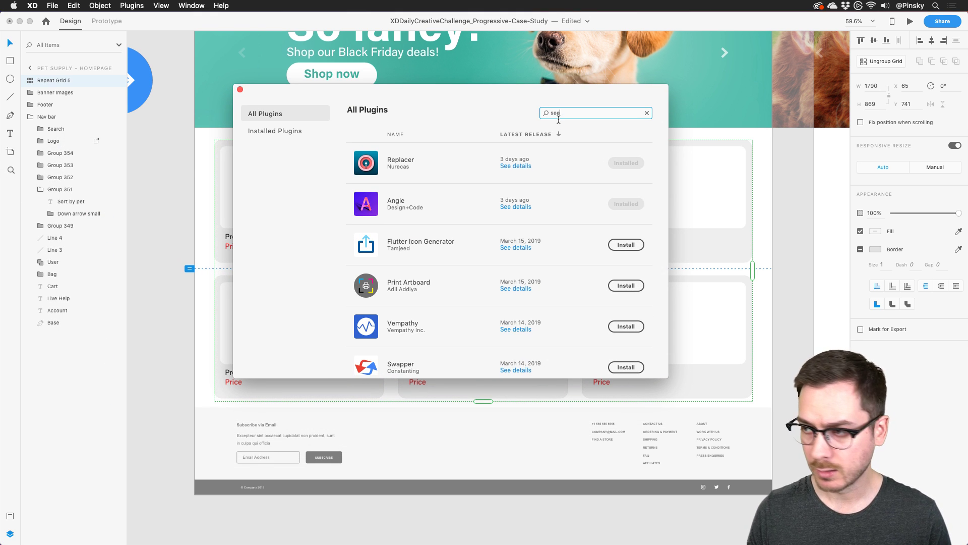
text(ets)
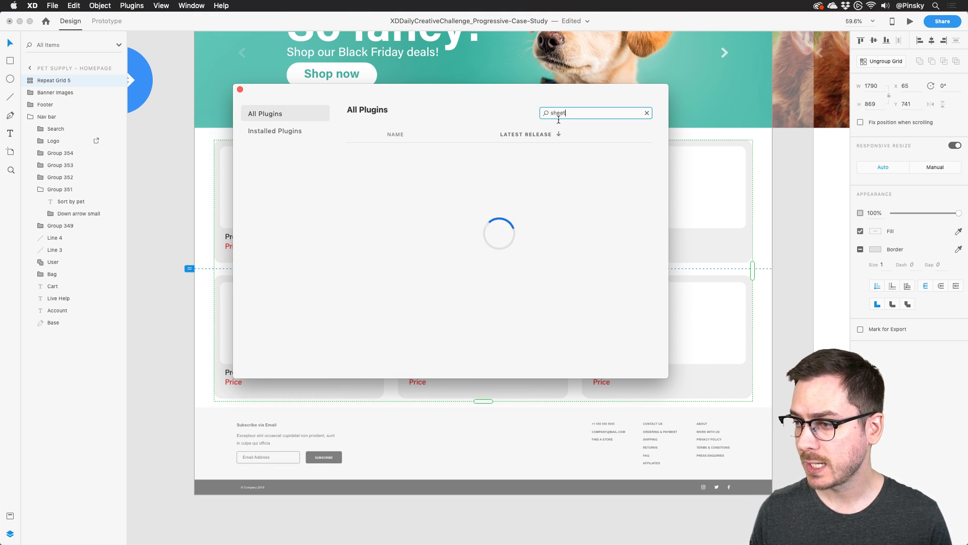
double_click(558, 114)
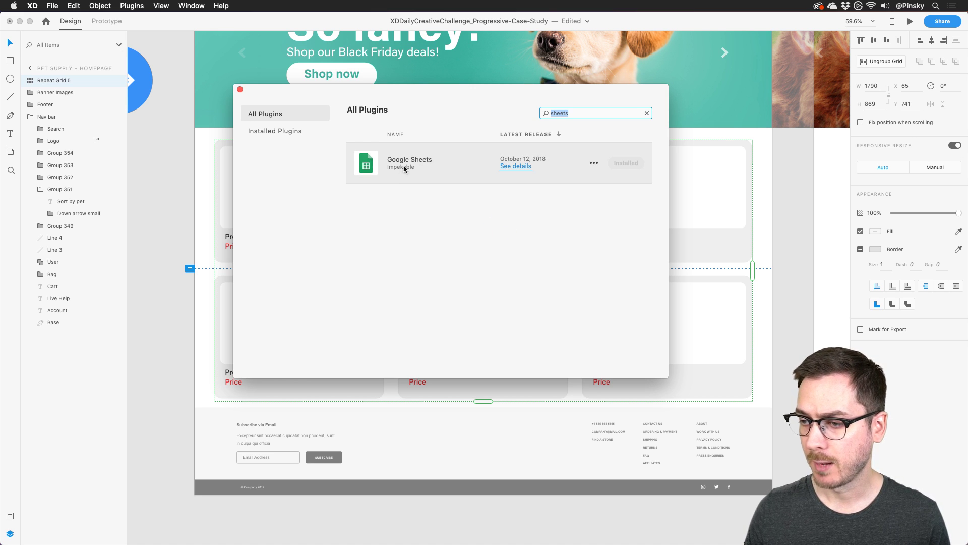
click(240, 91)
click(132, 6)
Step: Paste the sheet's public link into Google Sheets > Paste Public Link, keep the Image mapping, and apply
mouse_move(142, 28)
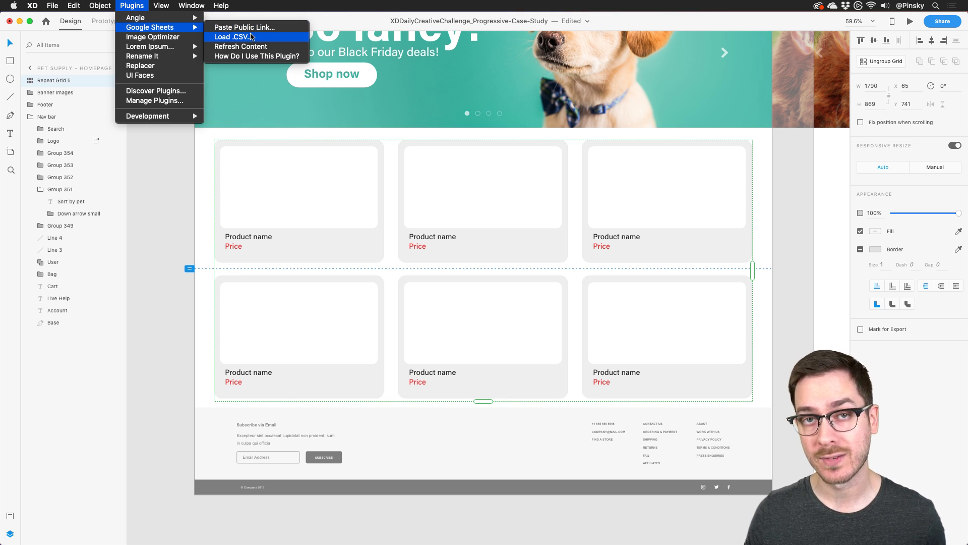
click(253, 27)
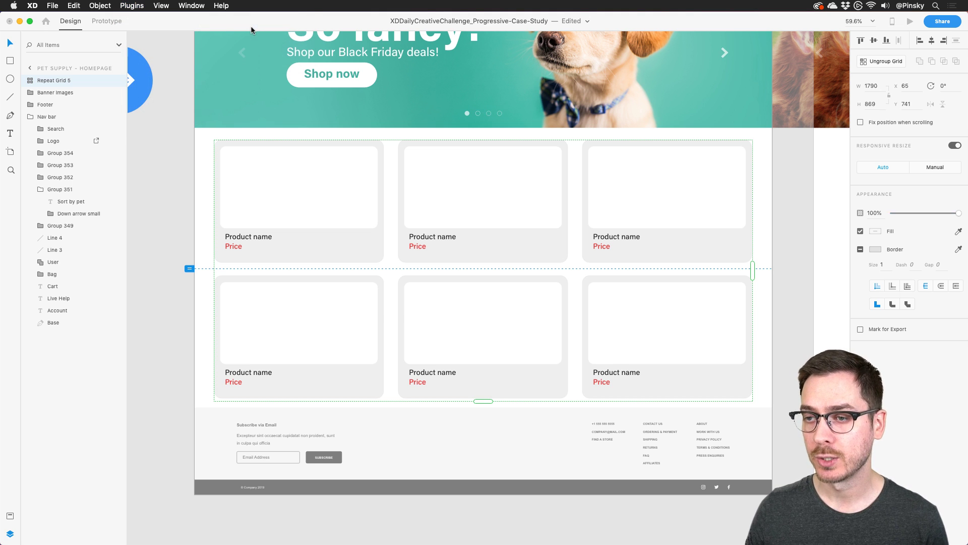
key(super+v)
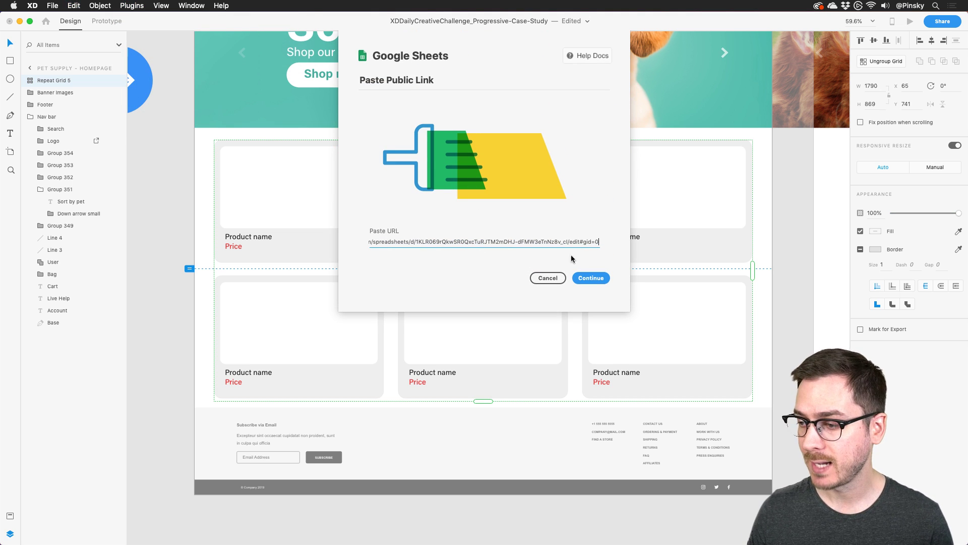
click(596, 282)
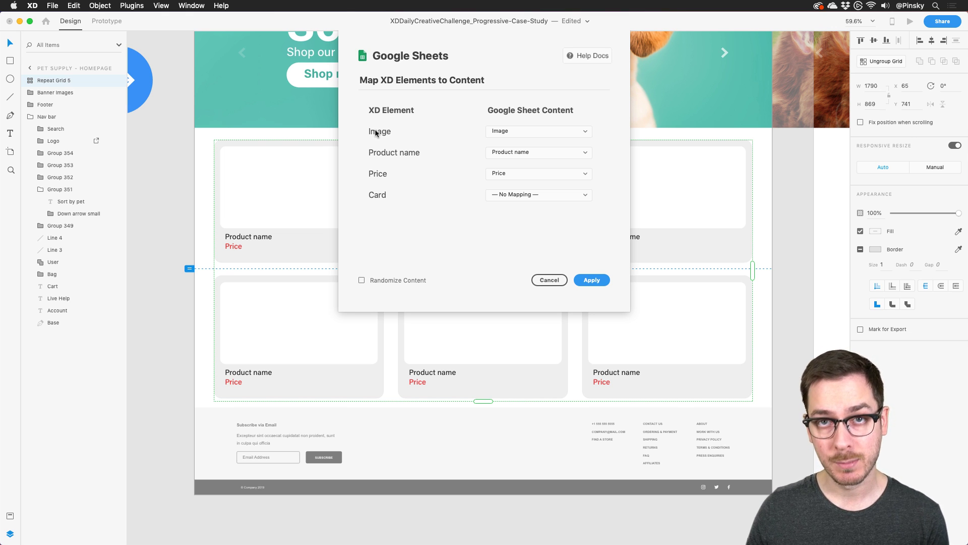
click(539, 131)
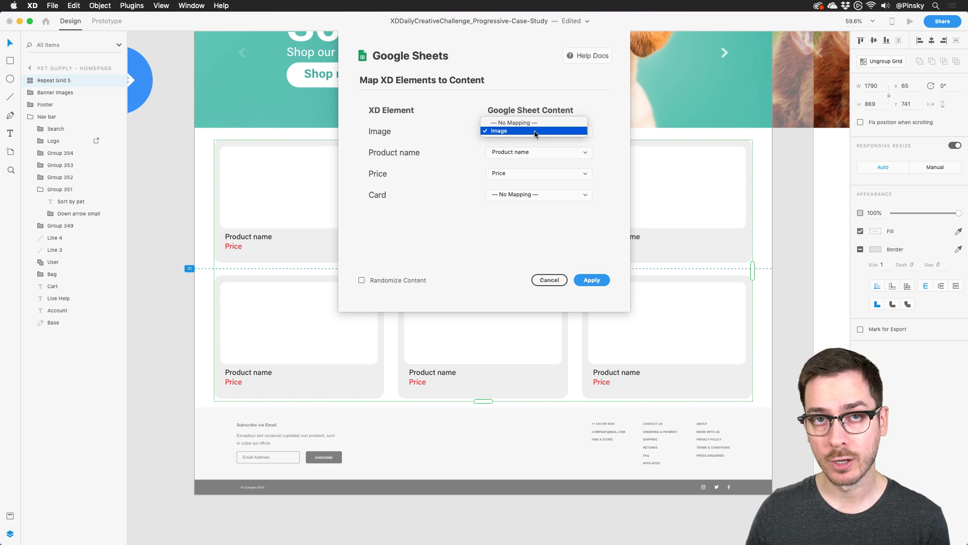
click(534, 132)
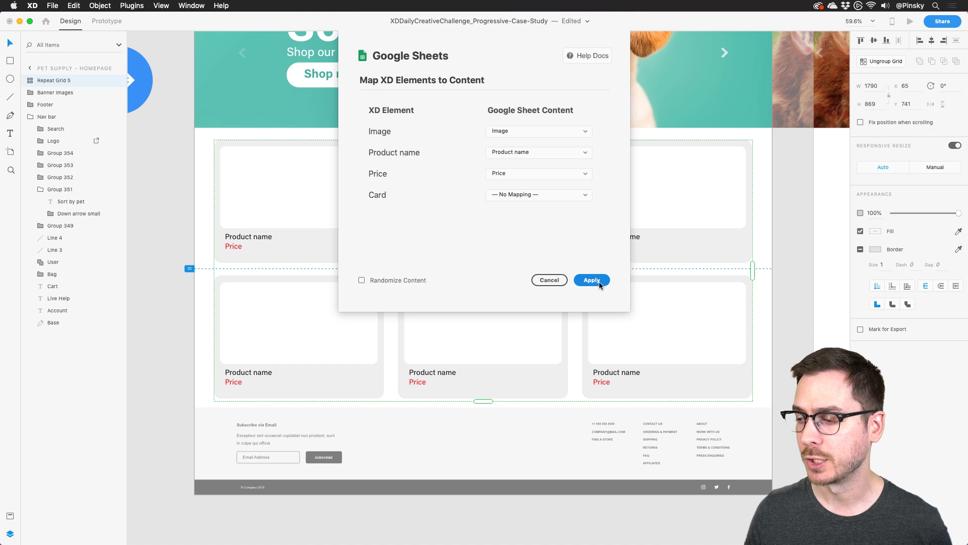
click(605, 282)
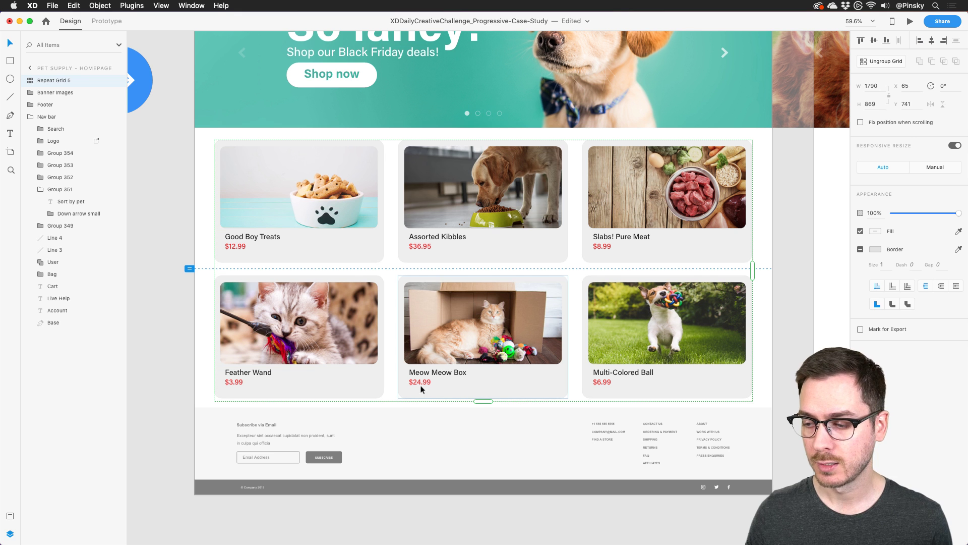
drag(484, 402, 475, 499)
key(super+z)
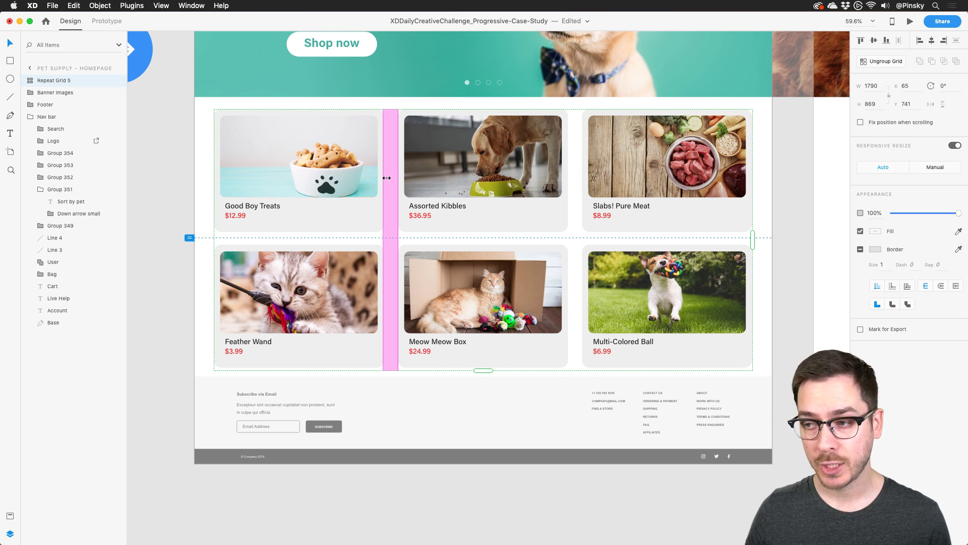
Step: Move the $12.99 price up to the right end of the Good Boy Treats name line
scroll(305, 175, up, 5)
scroll(304, 174, up, 1)
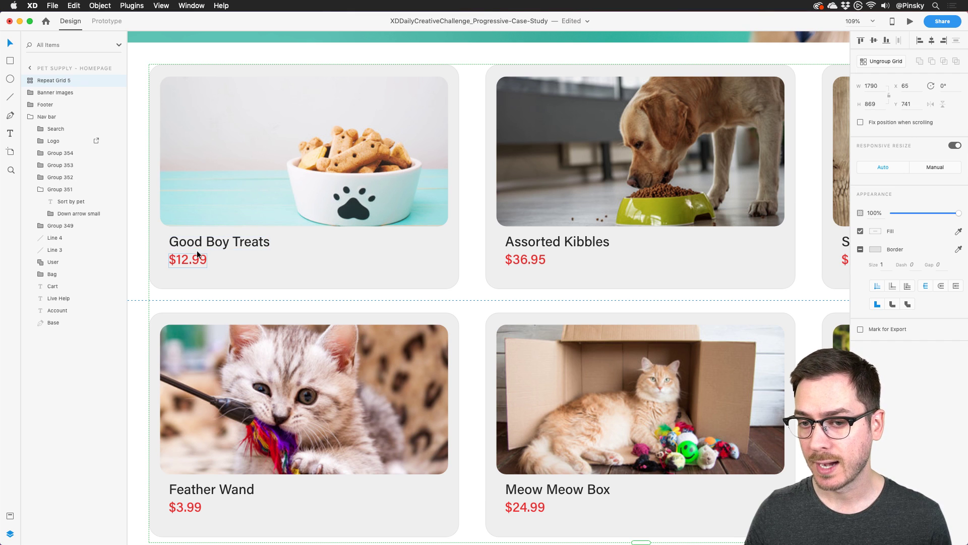
double_click(196, 252)
drag(195, 252, 427, 242)
scroll(547, 237, right, 5)
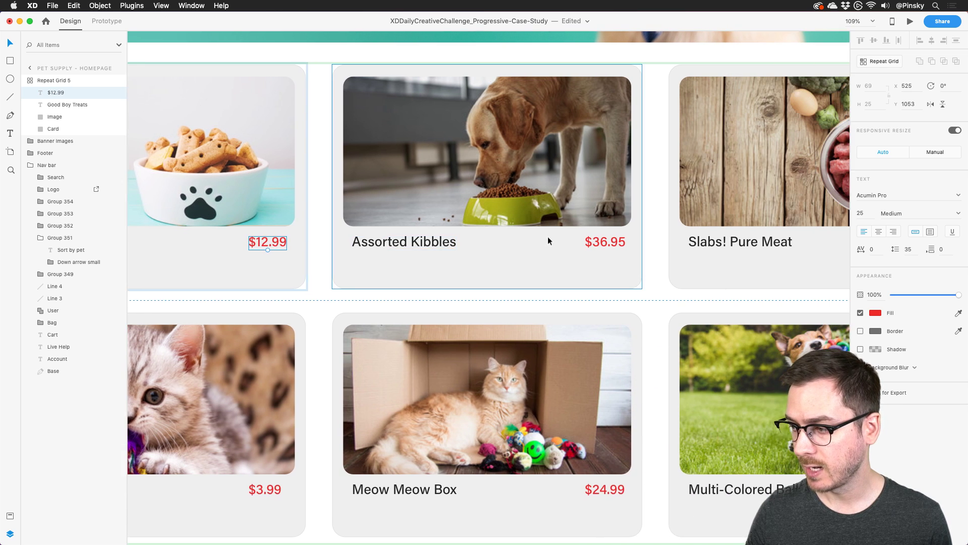
scroll(548, 237, right, 5)
scroll(301, 255, left, 10)
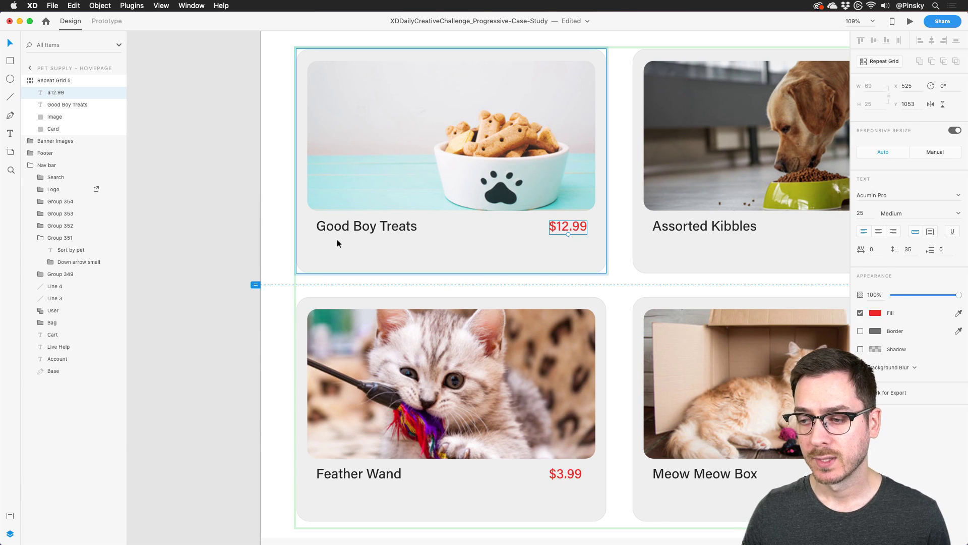
scroll(337, 242, down, 5)
scroll(546, 222, left, 5)
scroll(549, 162, down, 8)
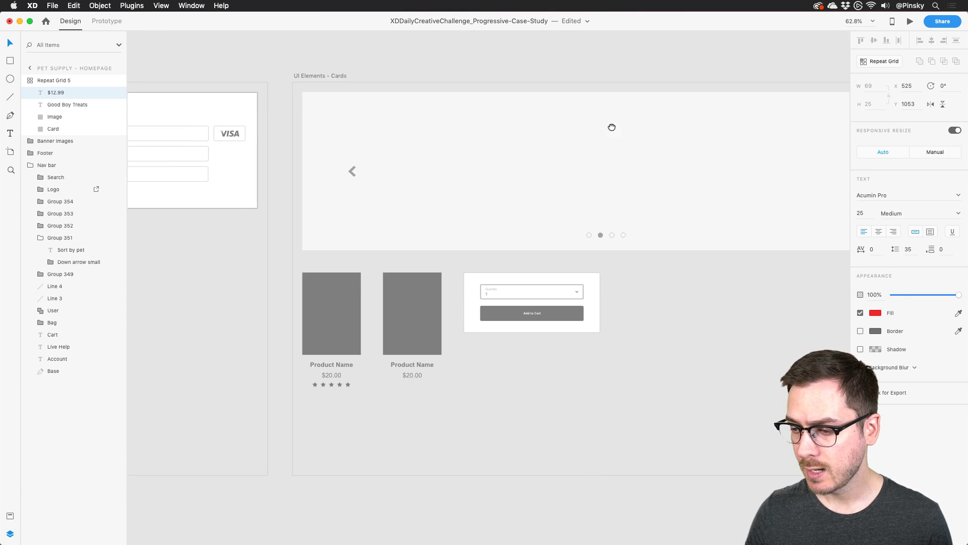
Step: Select a single star from the card kit's rating grid to copy it
scroll(462, 225, up, 10)
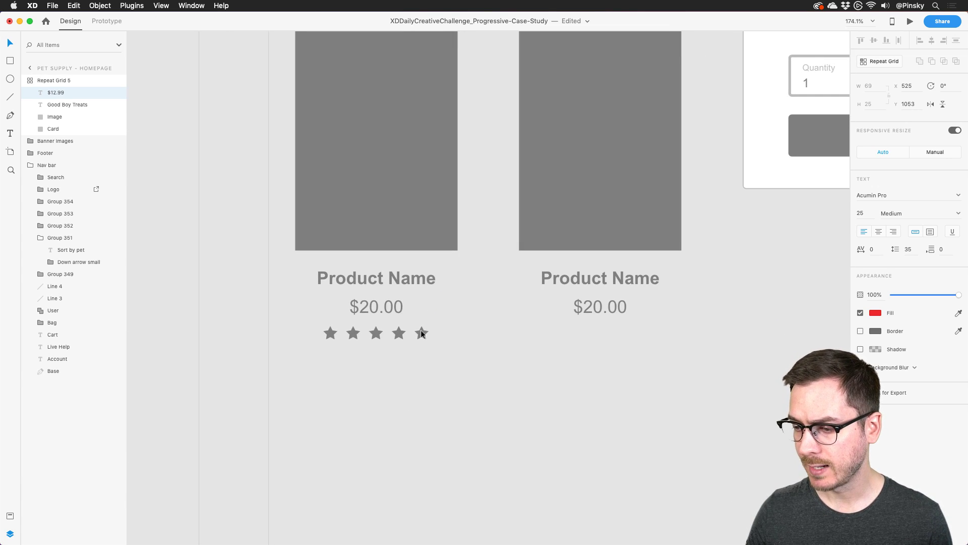
double_click(421, 333)
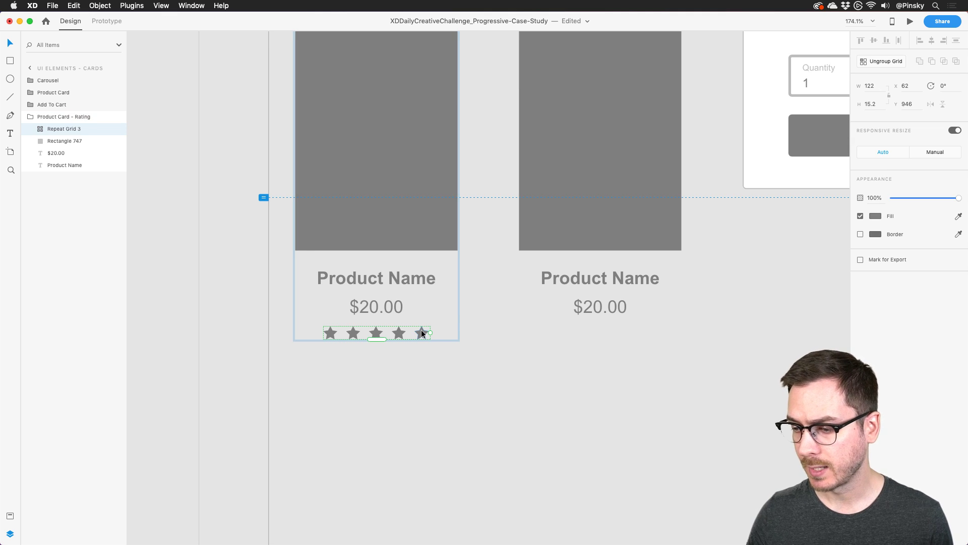
double_click(421, 332)
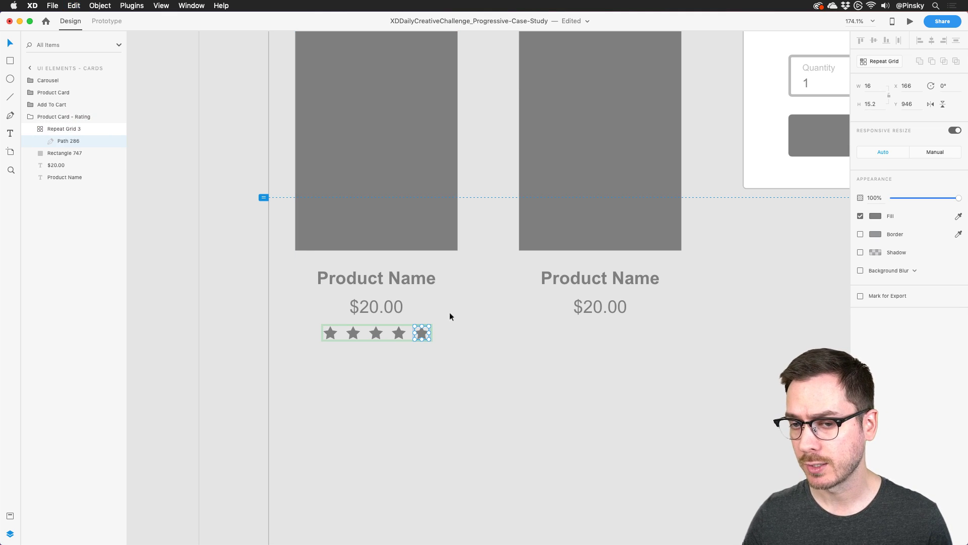
Step: Paste the star into Repeat Grid 5 and place it beneath Good Boy Treats
scroll(528, 291, down, 5)
scroll(528, 290, down, 5)
drag(488, 283, 551, 177)
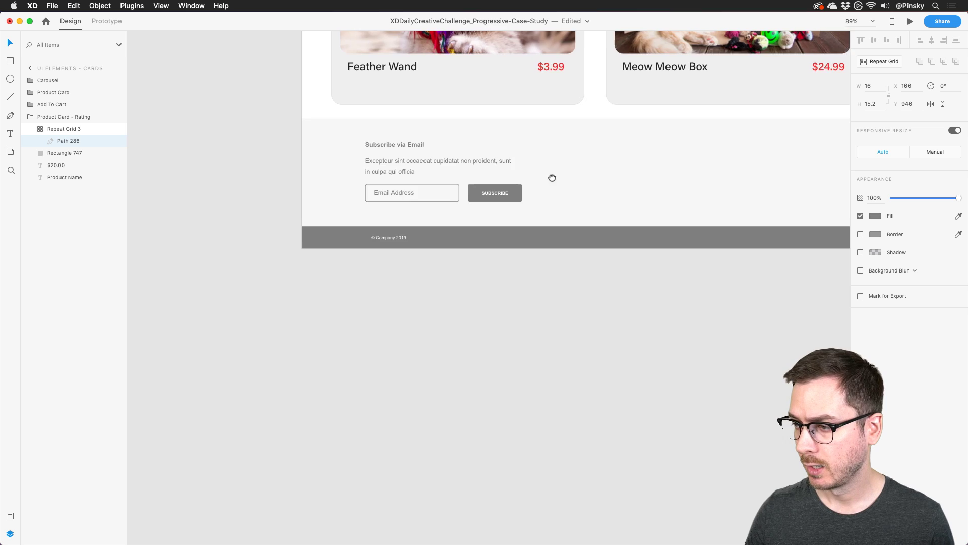
scroll(454, 308, up, 4)
scroll(454, 307, up, 5)
click(295, 210)
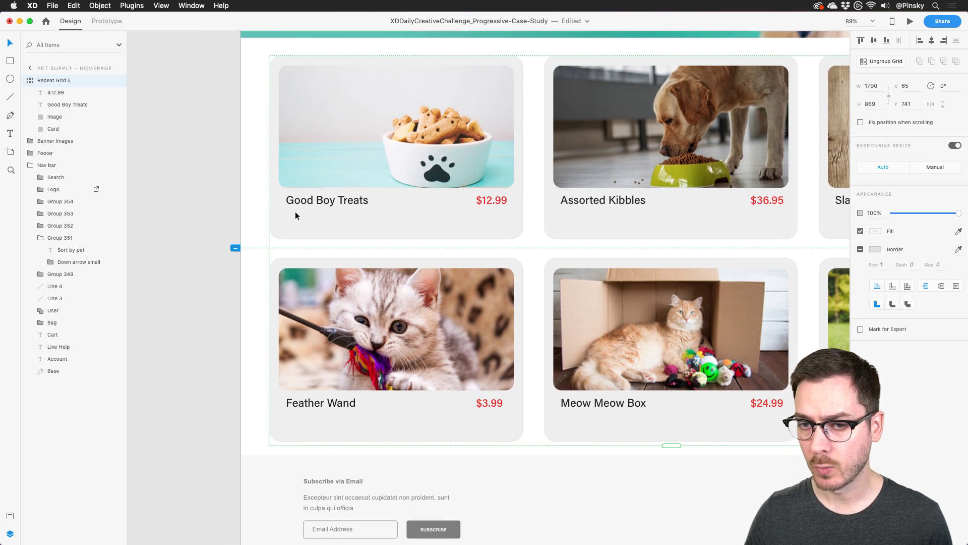
click(59, 96)
key(ctrl+v)
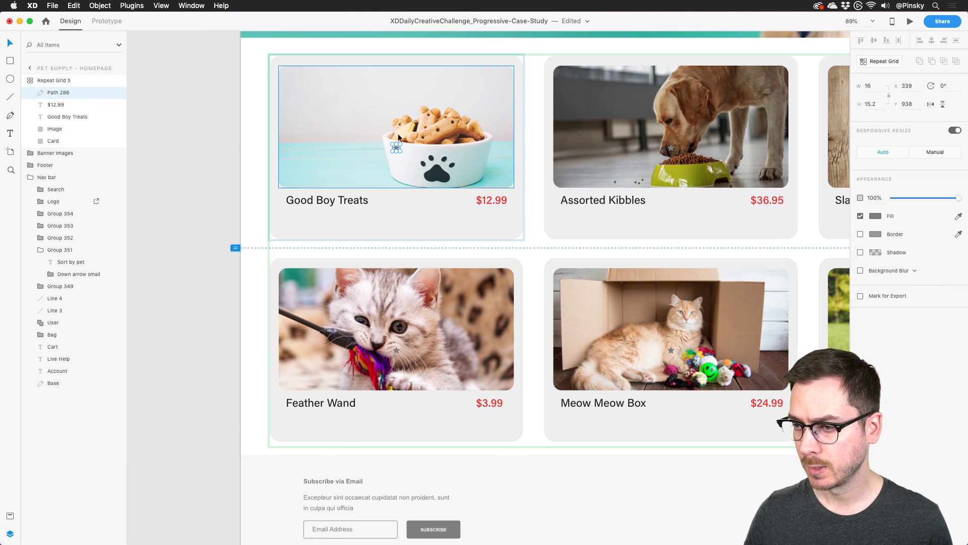
drag(382, 157, 291, 214)
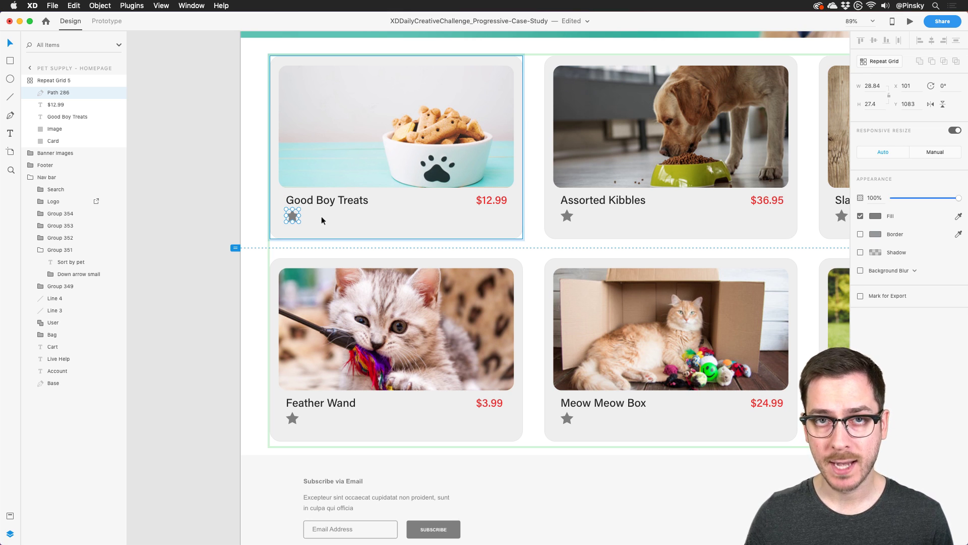
Step: Repeat the star into a tightly spaced row trimmed to four and a half stars
key(super+r)
drag(302, 216, 406, 226)
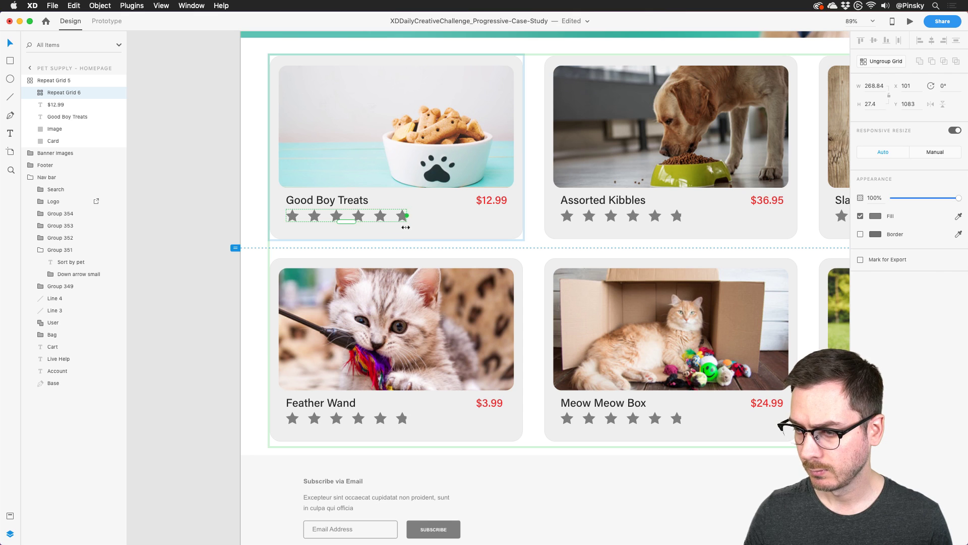
drag(325, 215, 321, 215)
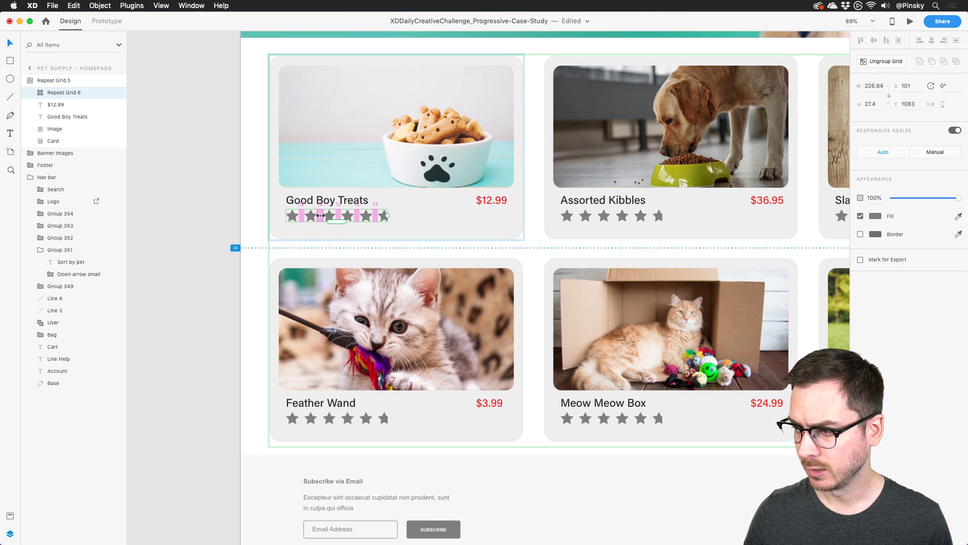
drag(384, 217, 366, 223)
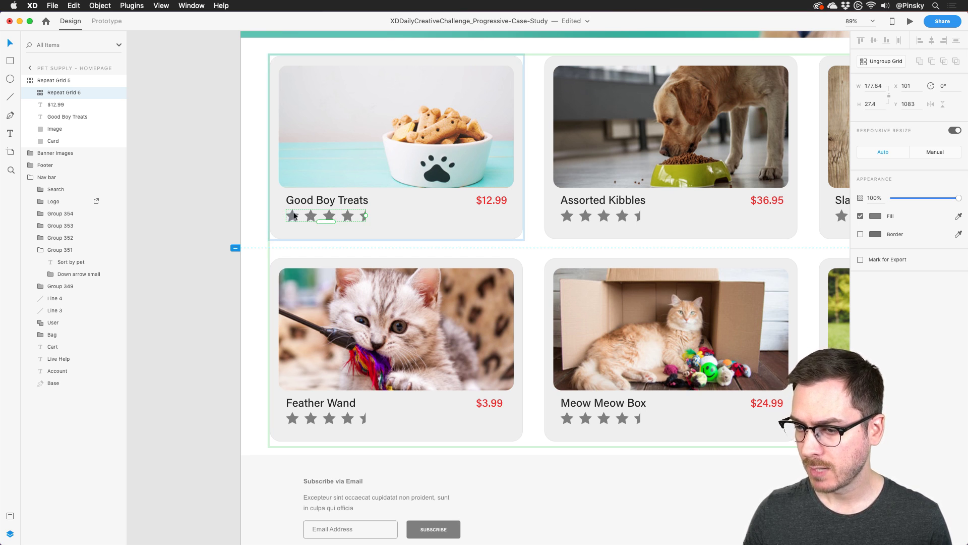
Step: Recolour the rating stars orange (#FF8540)
click(874, 217)
drag(823, 200, 813, 167)
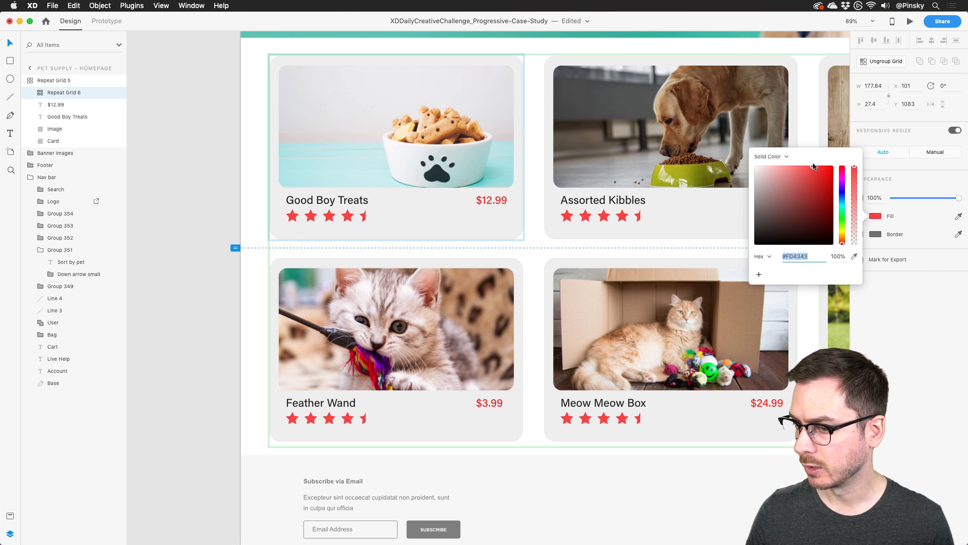
drag(840, 227, 842, 237)
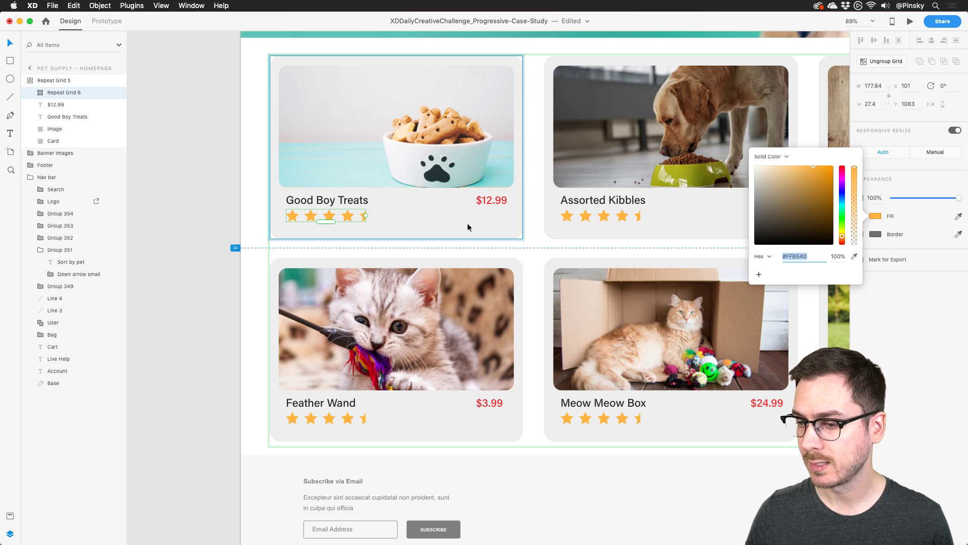
click(244, 182)
scroll(438, 213, down, 5)
Step: Lengthen the homepage artboard and move the footer and Repeat Grid 5 further down
scroll(438, 213, down, 4)
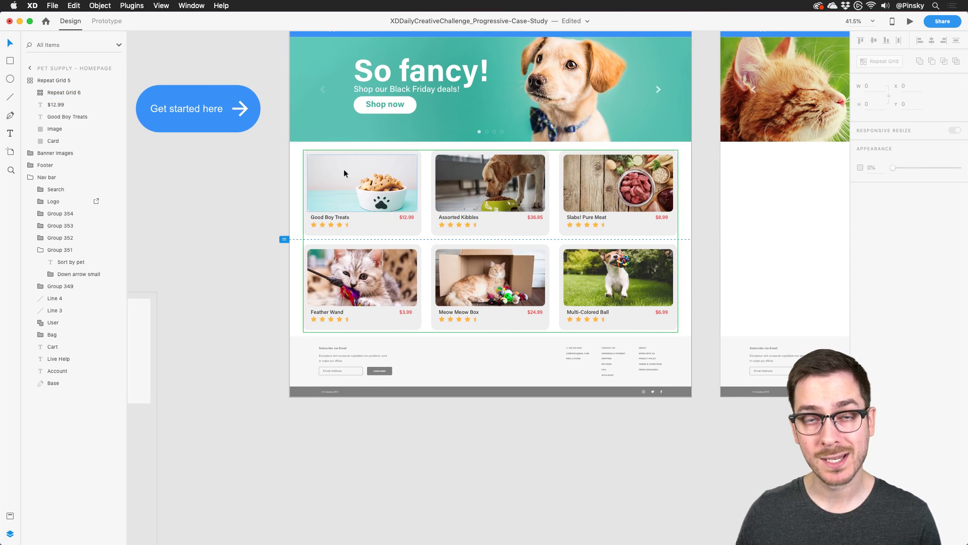
click(450, 352)
key(Escape)
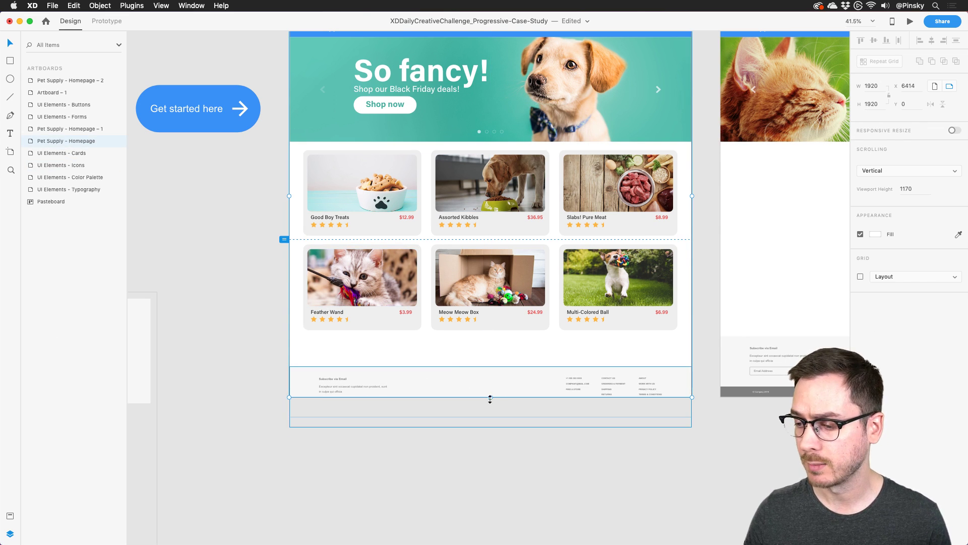
drag(491, 397, 486, 494)
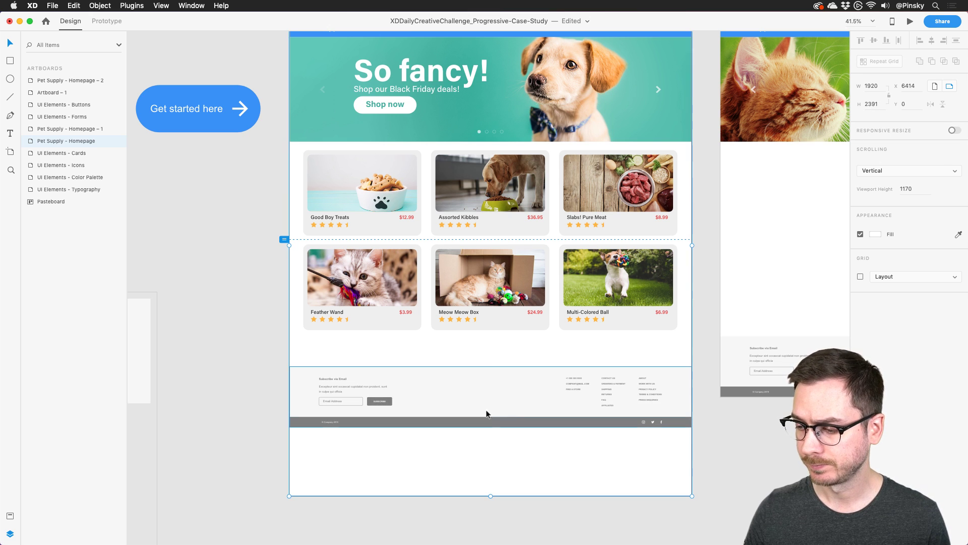
drag(486, 410, 489, 453)
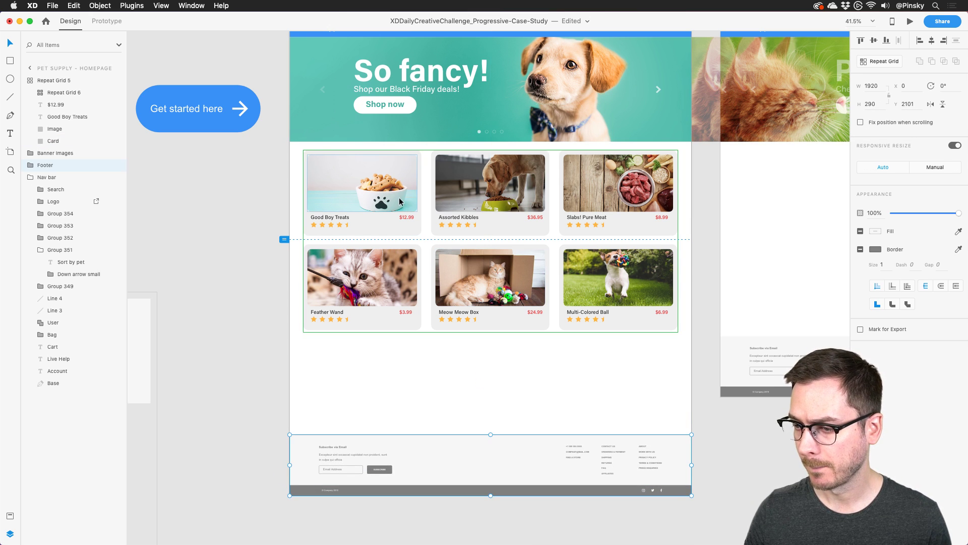
click(383, 182)
drag(383, 182, 383, 208)
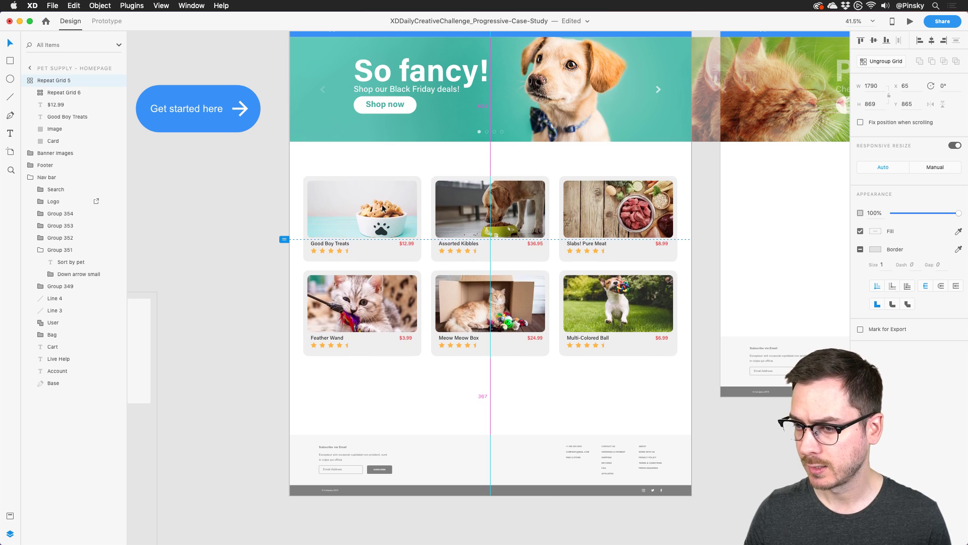
scroll(313, 152, up, 5)
scroll(313, 182, down, 1)
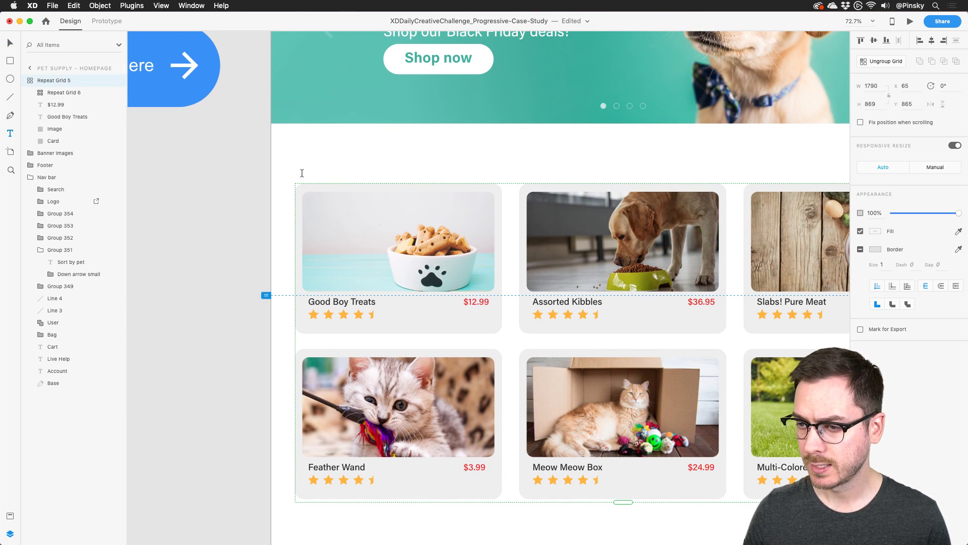
Step: Add a 39-pt near-black 'On sale now!' heading above the product cards
click(302, 173)
text(N)
key(BackSpace)
text(On)
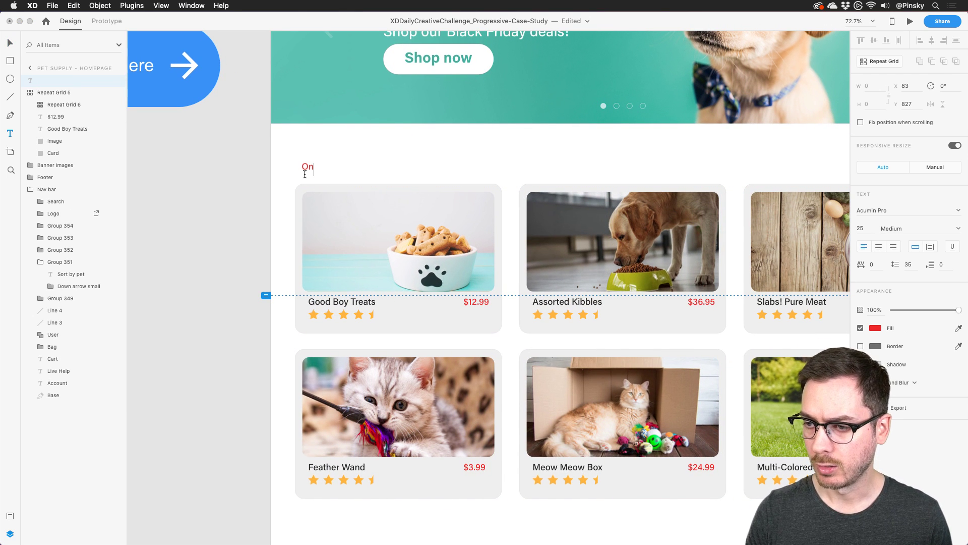
text( sale now!)
key(Escape)
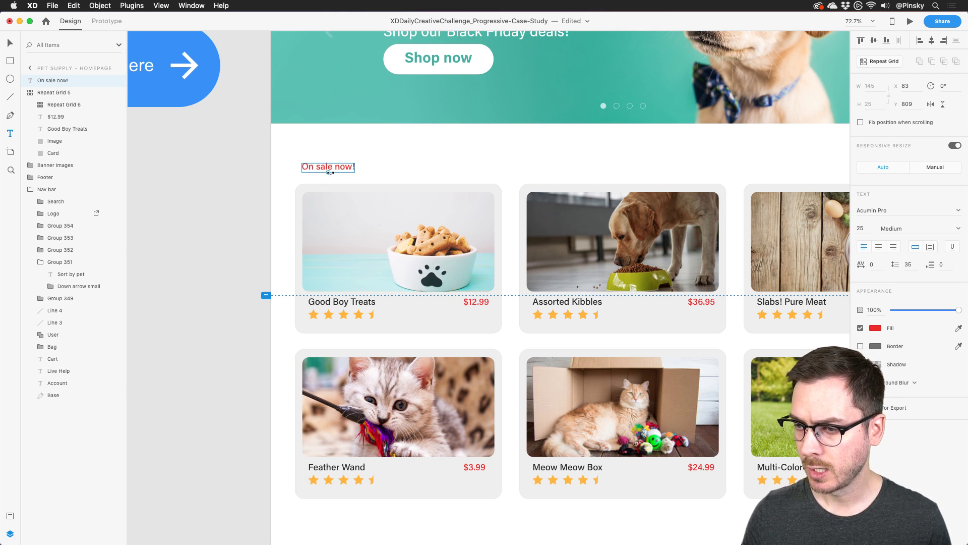
mouse_move(327, 174)
mouse_down()
mouse_move(328, 184)
mouse_move(335, 170)
mouse_up()
click(876, 328)
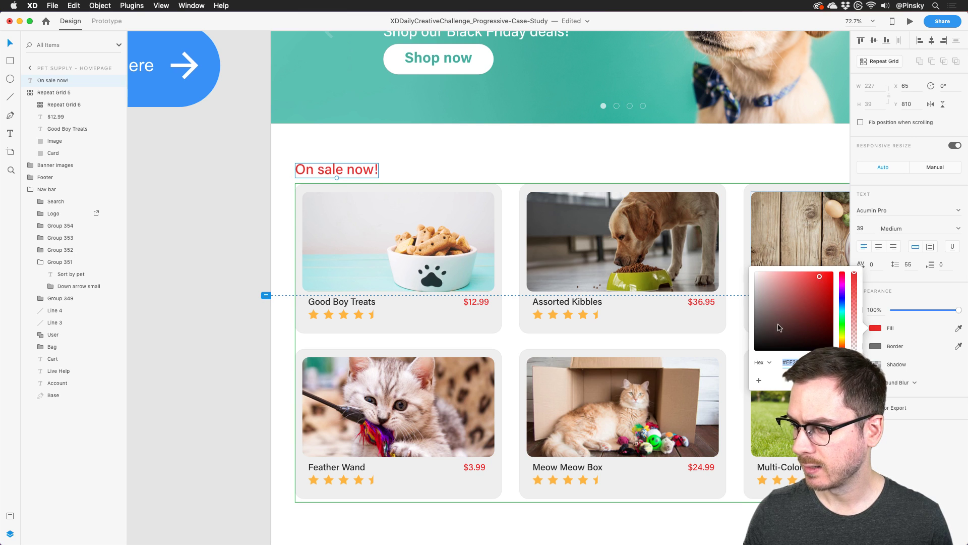
drag(771, 328, 749, 338)
click(348, 169)
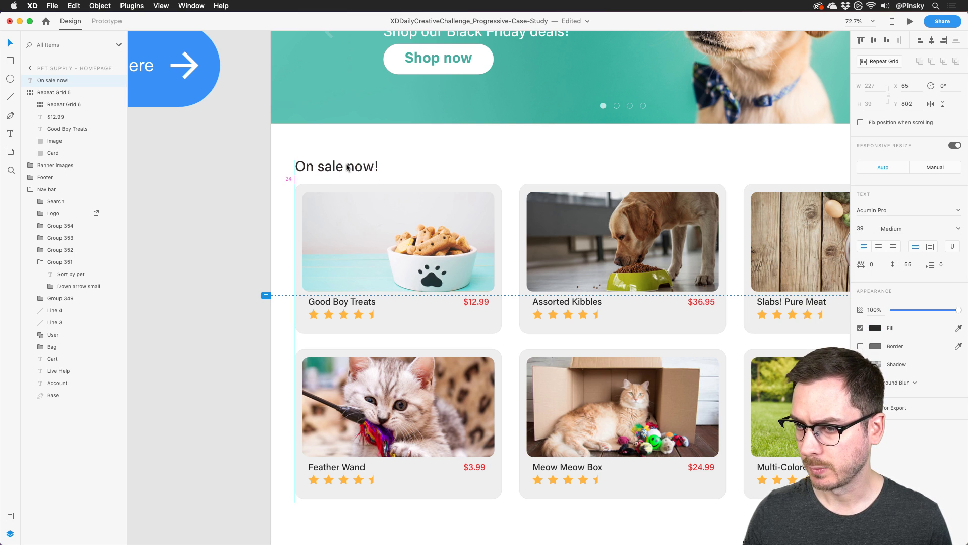
Step: Duplicate the heading into a blue, underlined 23-pt 'Shop all' link beside it
drag(341, 164, 419, 169)
double_click(418, 169)
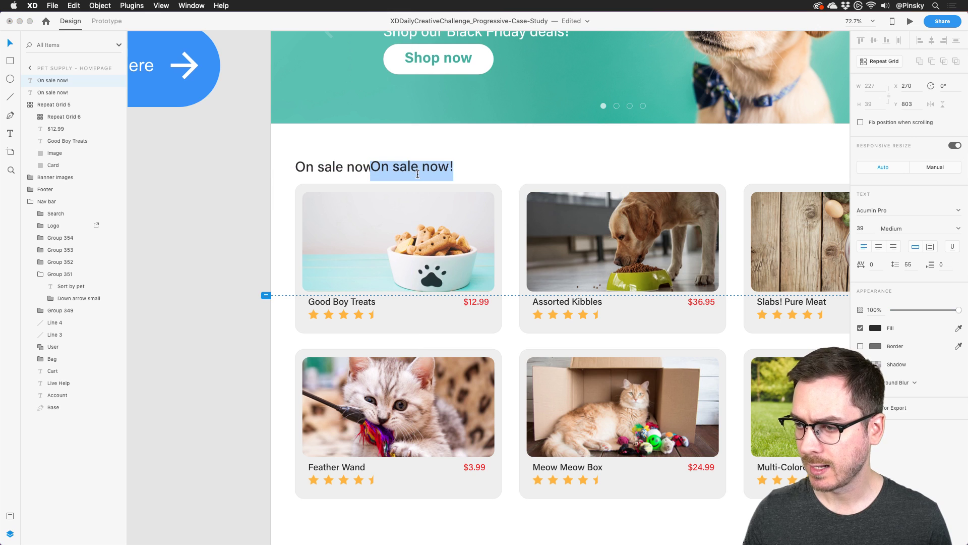
text(Shop all)
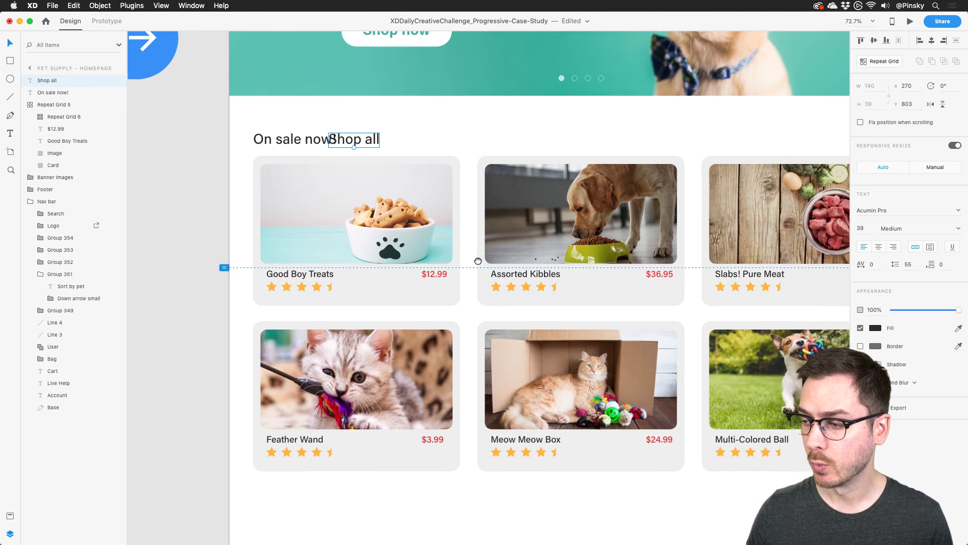
scroll(343, 151, up, 2)
scroll(356, 143, up, 2)
drag(358, 150, 374, 148)
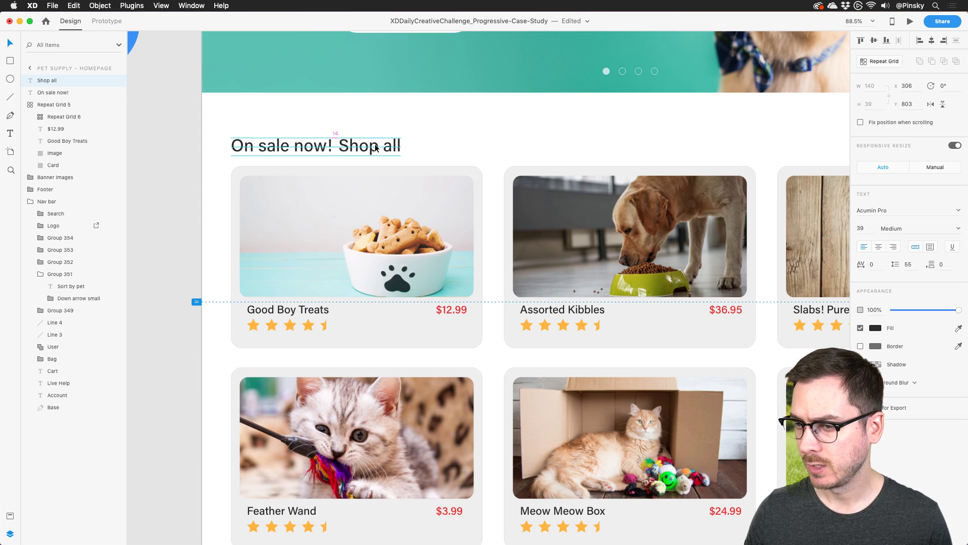
click(875, 329)
drag(813, 295, 843, 305)
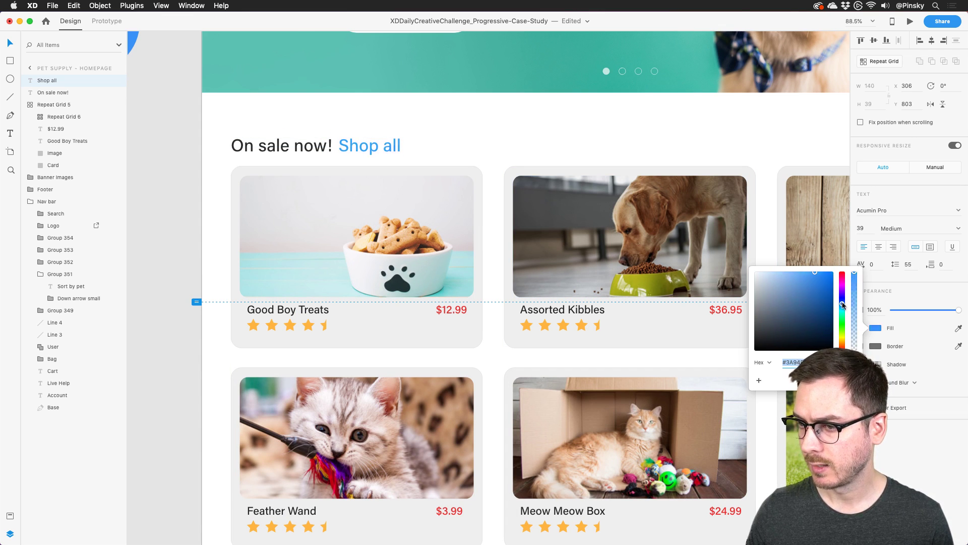
click(938, 291)
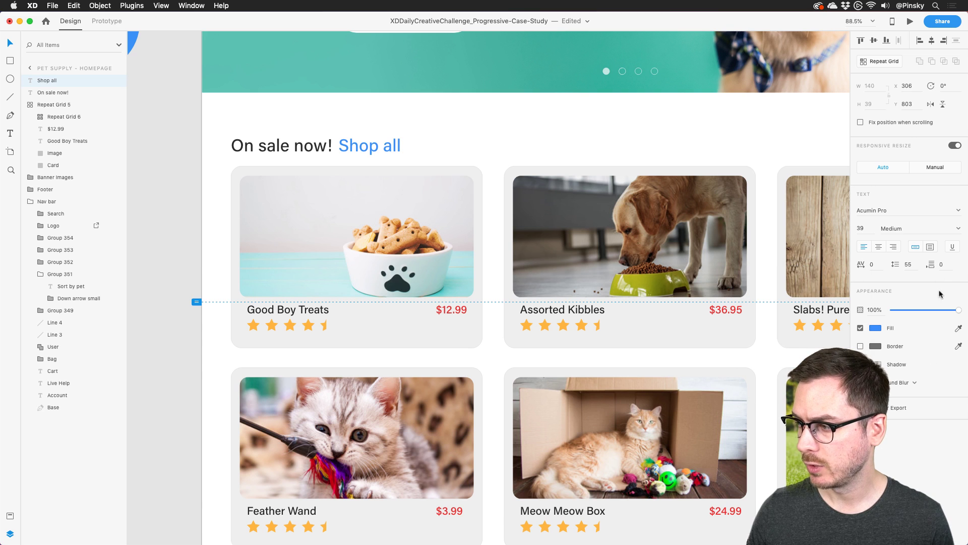
click(953, 248)
drag(369, 156, 357, 145)
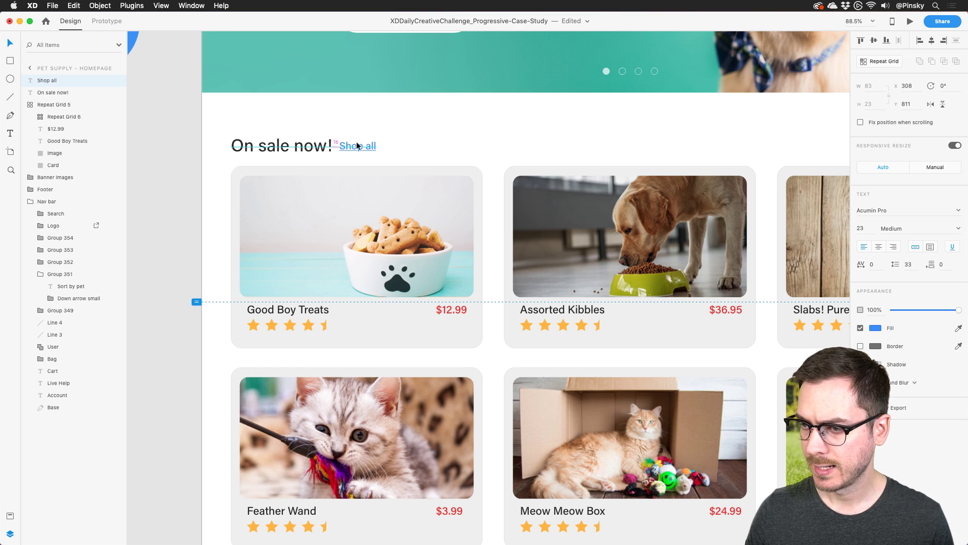
Step: Make the 'On sale now!' heading Bold and nudge 'Shop all' clear of it
click(283, 146)
click(957, 228)
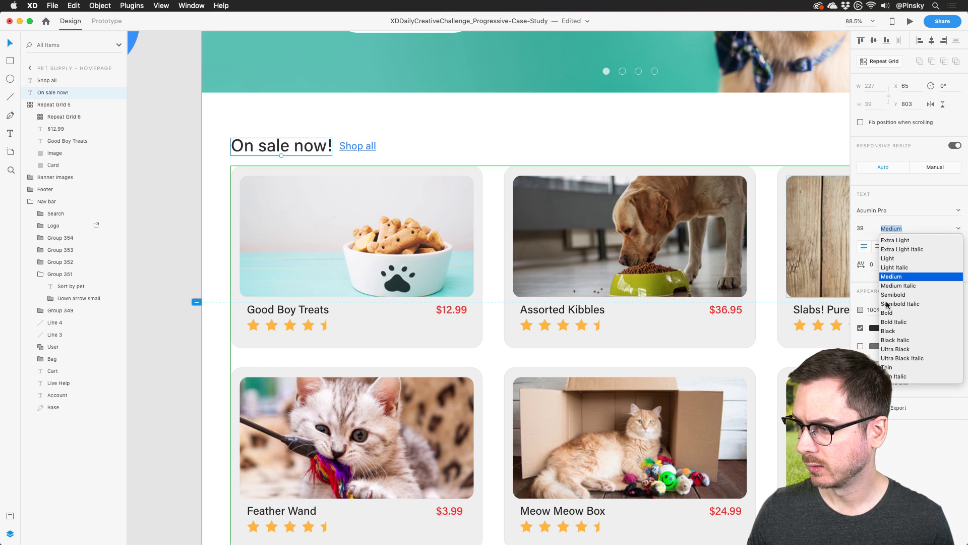
click(893, 313)
drag(366, 148, 368, 148)
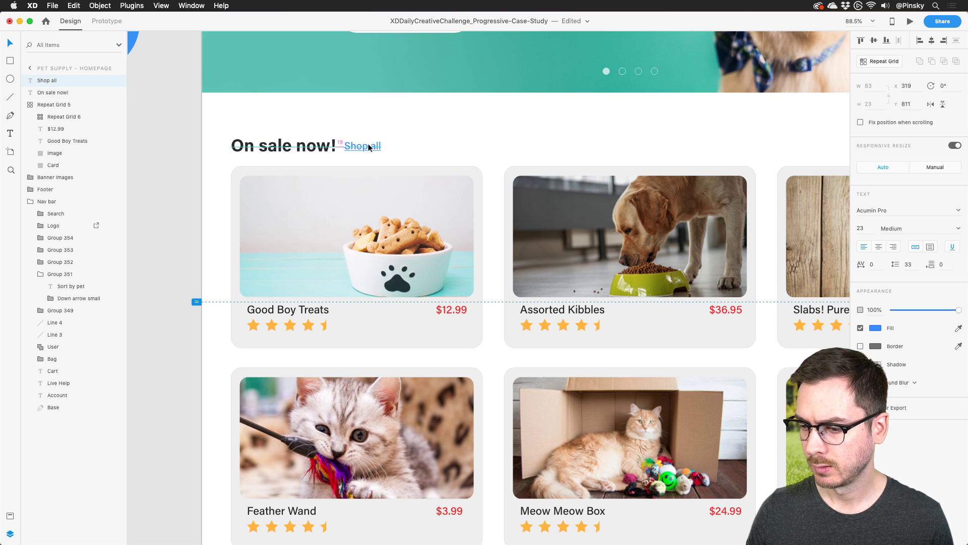
scroll(368, 147, down, 5)
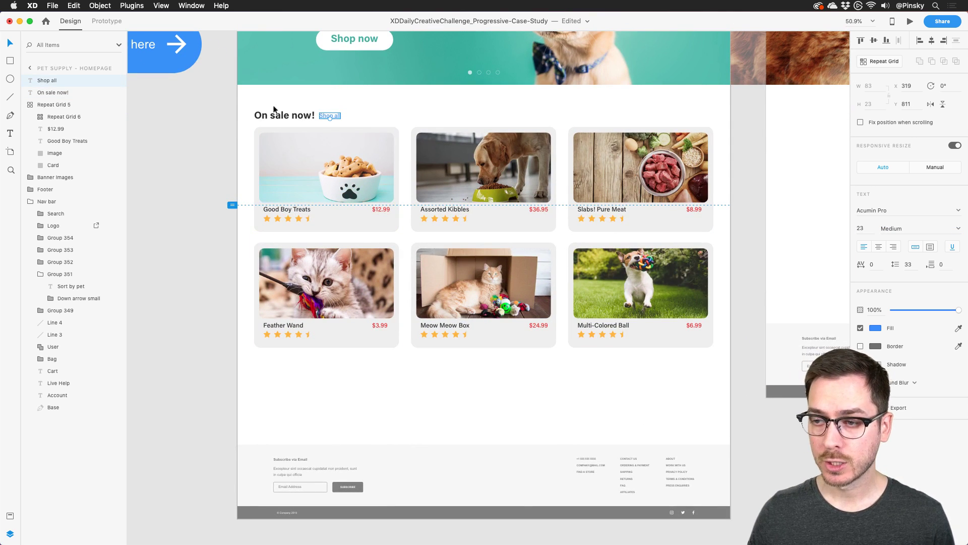
Step: Widen the gap between the two card rows and copy the On sale now! heading and Shop all link above the second row
click(360, 276)
drag(460, 240, 463, 269)
drag(251, 100, 349, 119)
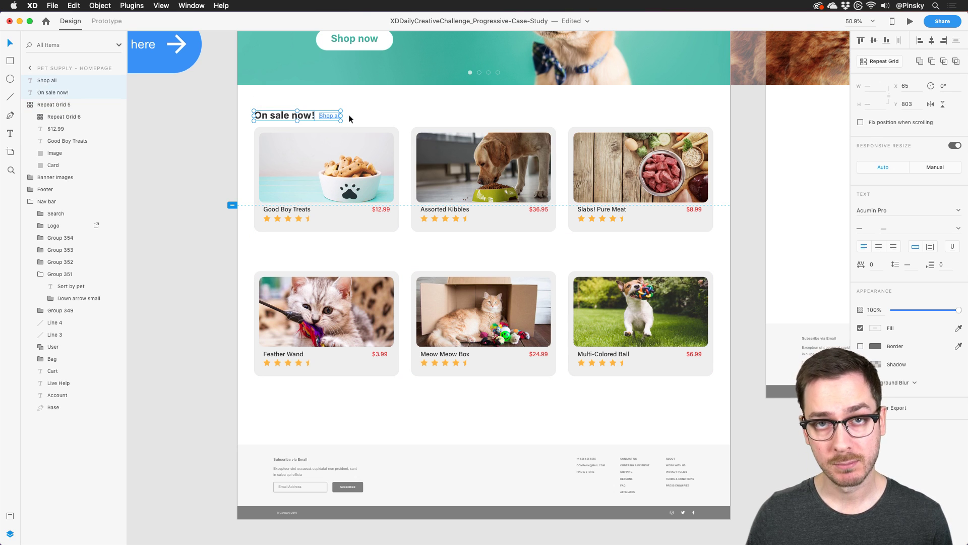
drag(274, 111, 282, 259)
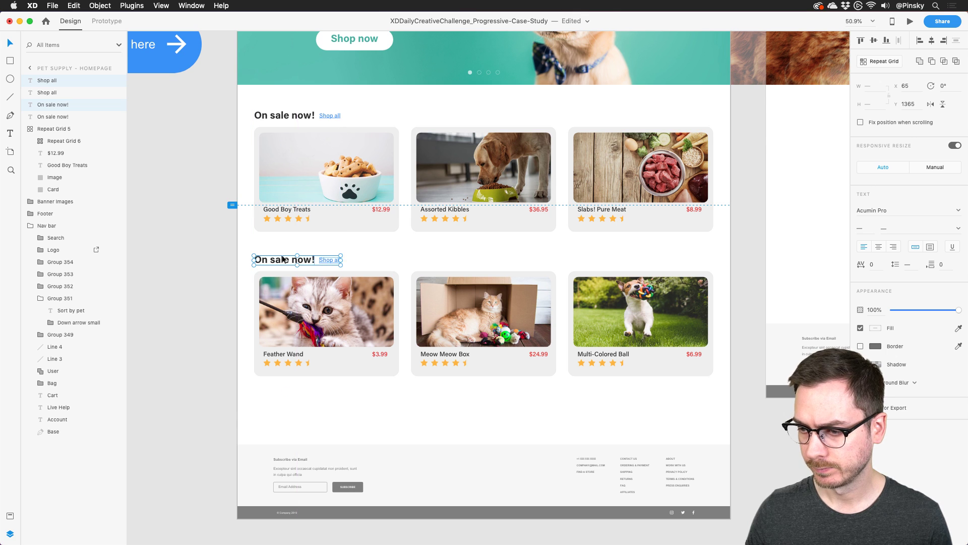
Step: Retype the copied heading as 'The purrr-fect toys!' and nudge its Shop all link right to follow it
double_click(282, 260)
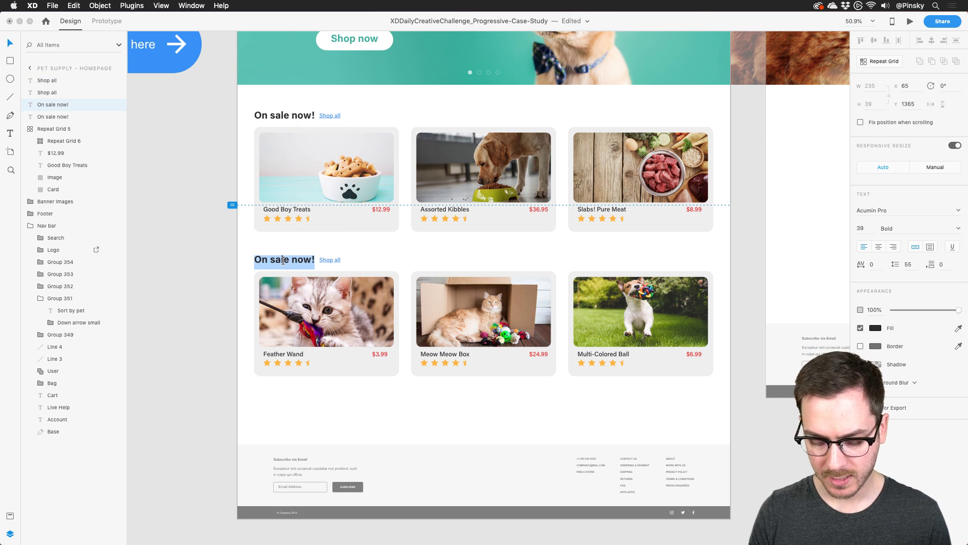
text(The pur)
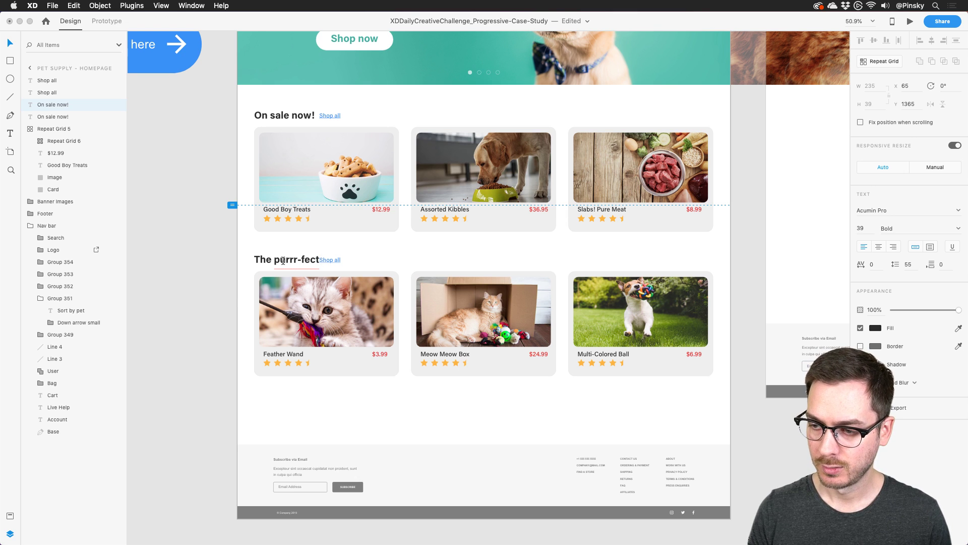
text(rr-fect)
key(BackSpace)
key(BackSpace)
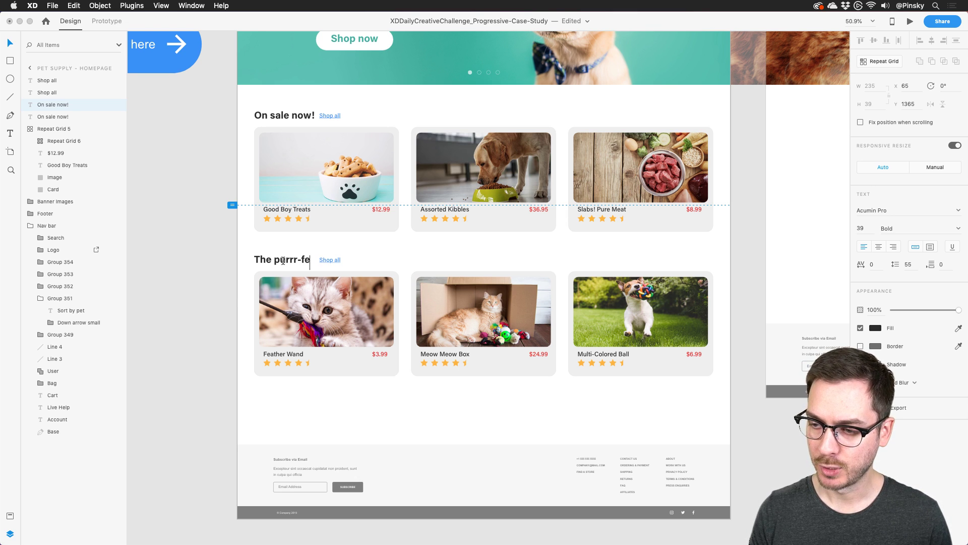
text(ct toys!)
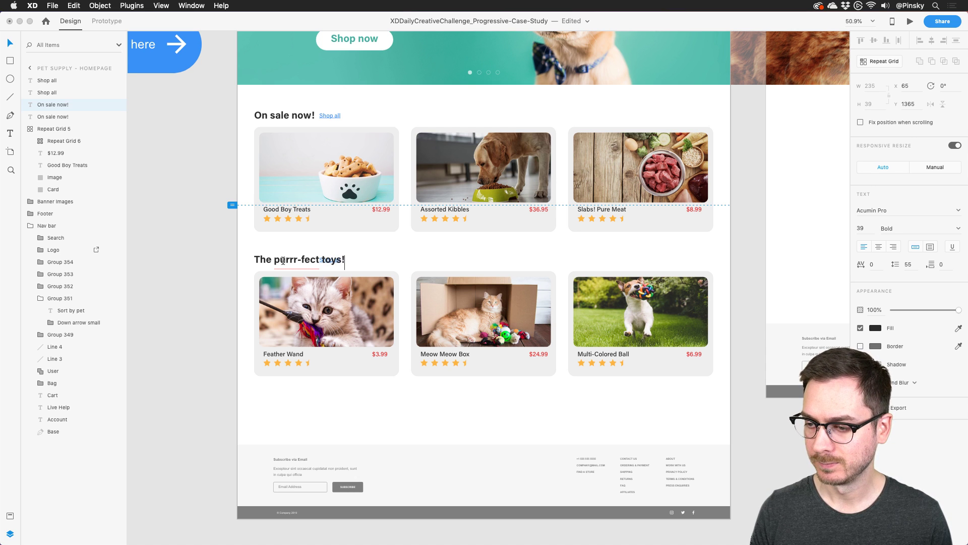
key(Escape)
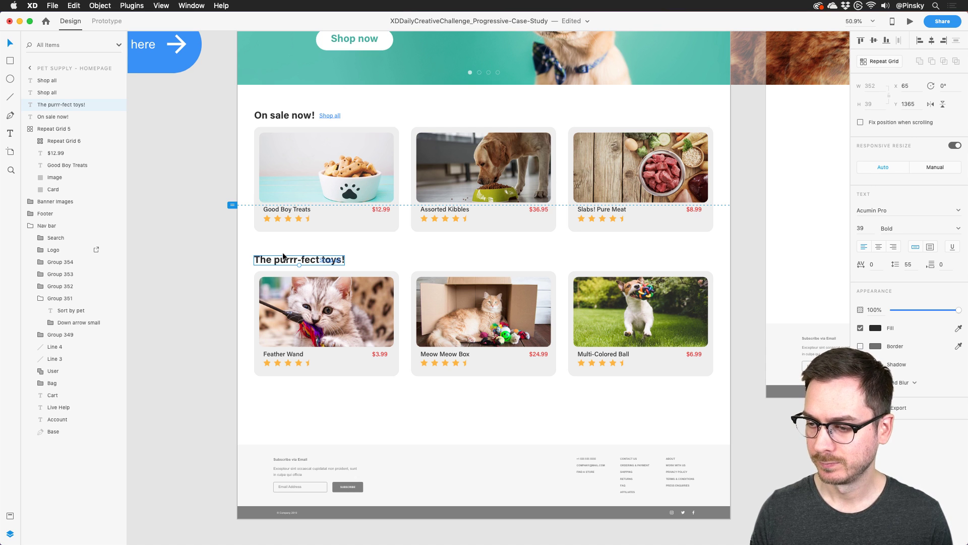
click(49, 92)
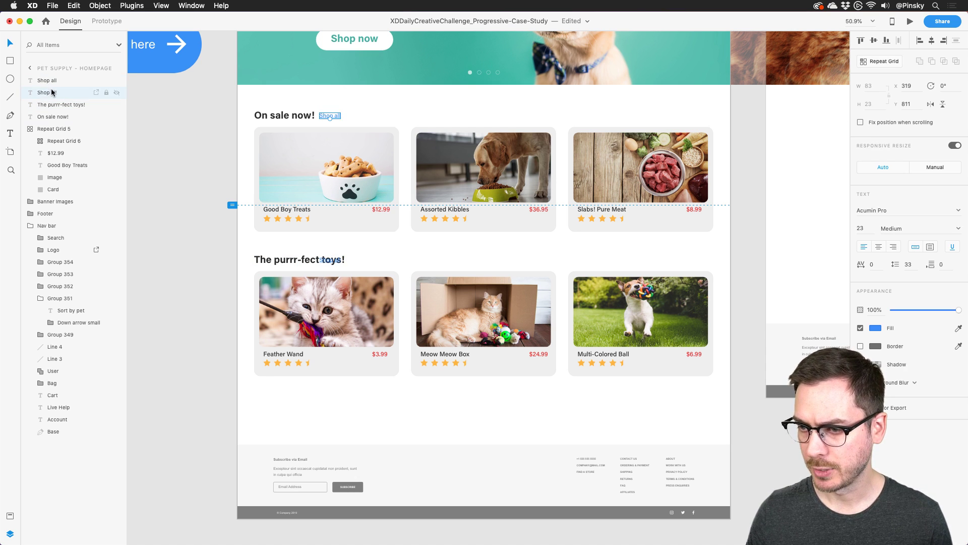
key(shift+Right)
key(shift+Right)
key(shift+Right)
key(shift+Right)
key(shift+Right)
key(shift+Right)
key(shift+Right)
key(shift+Right)
key(shift+Right)
key(shift+Right)
key(shift+Right)
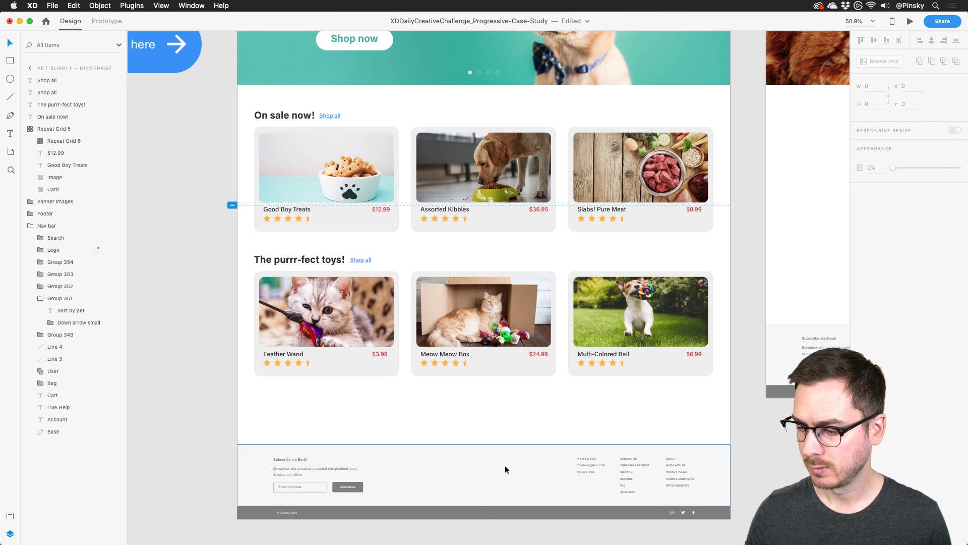
Step: Move the footer up under the products and shorten the homepage artboard to 2244 tall
drag(504, 465, 501, 424)
click(487, 494)
drag(485, 520, 484, 482)
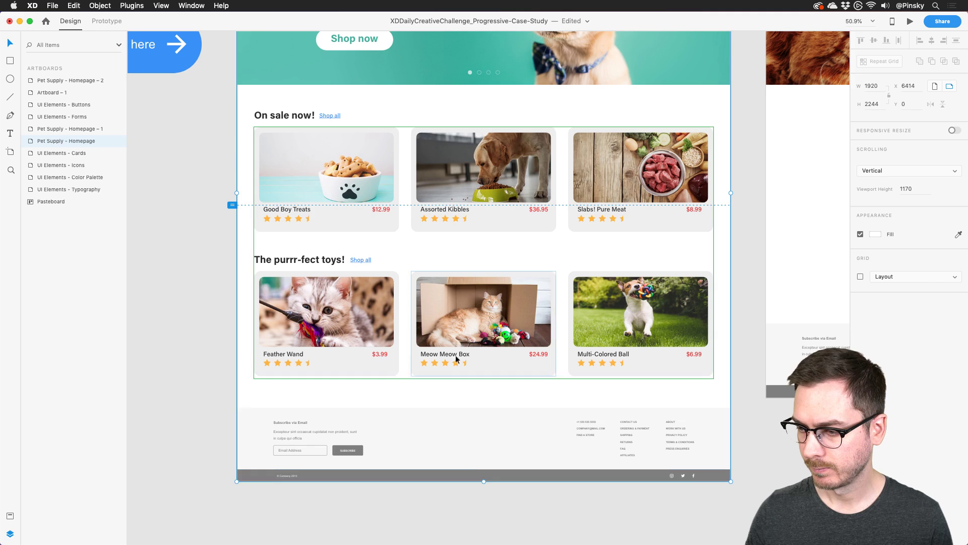
key(super+minus)
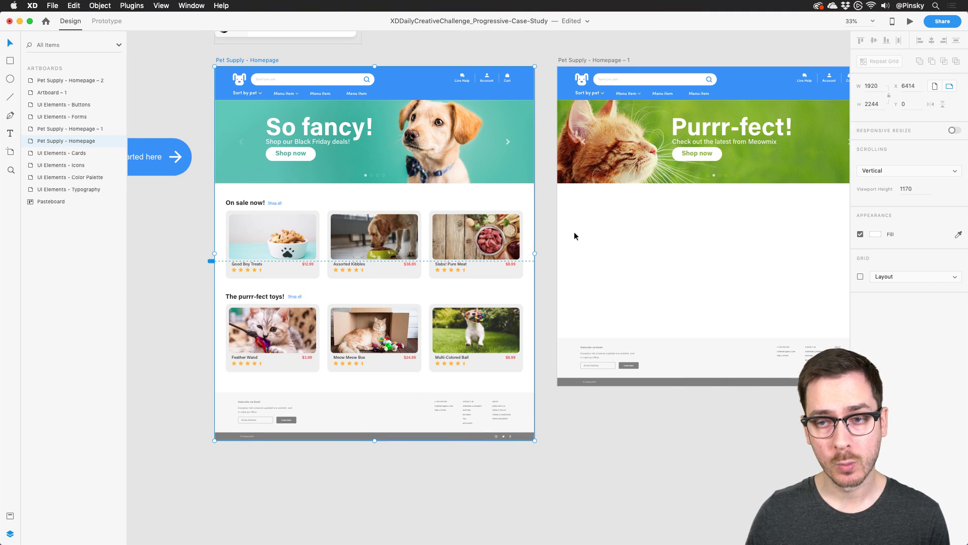
Step: Group both product headings, their Shop all links and the card grid, naming the group 'Top Products'
click(227, 196)
drag(228, 198, 525, 370)
key(super+g)
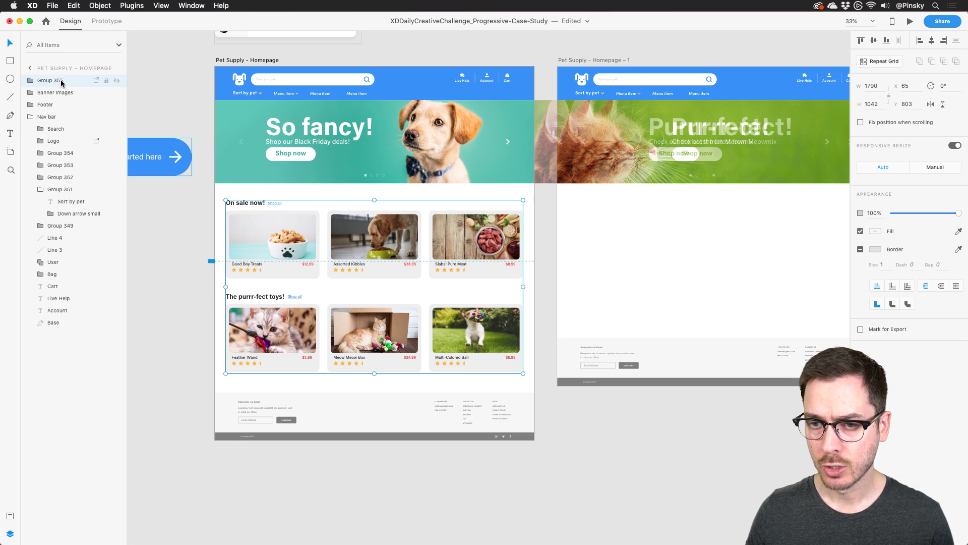
double_click(54, 80)
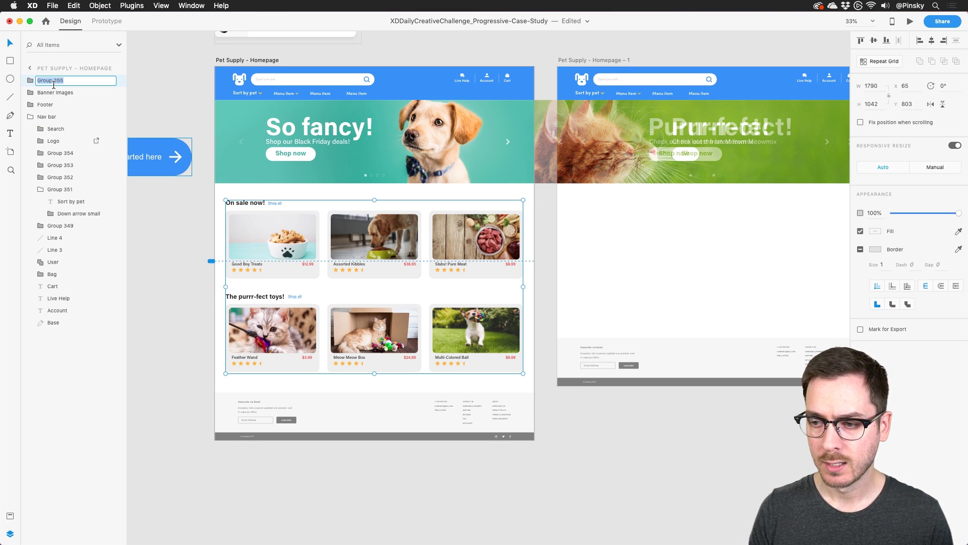
text(Top )
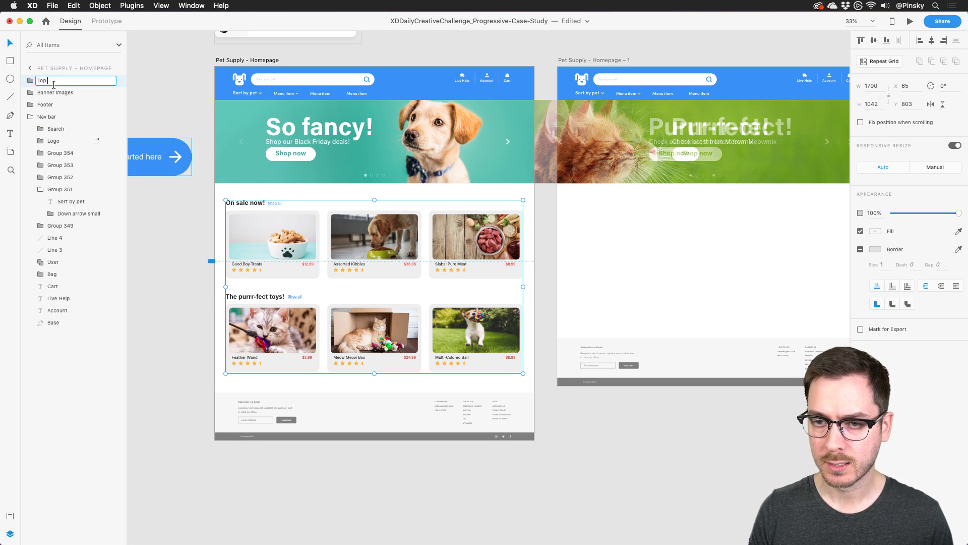
text(Product)
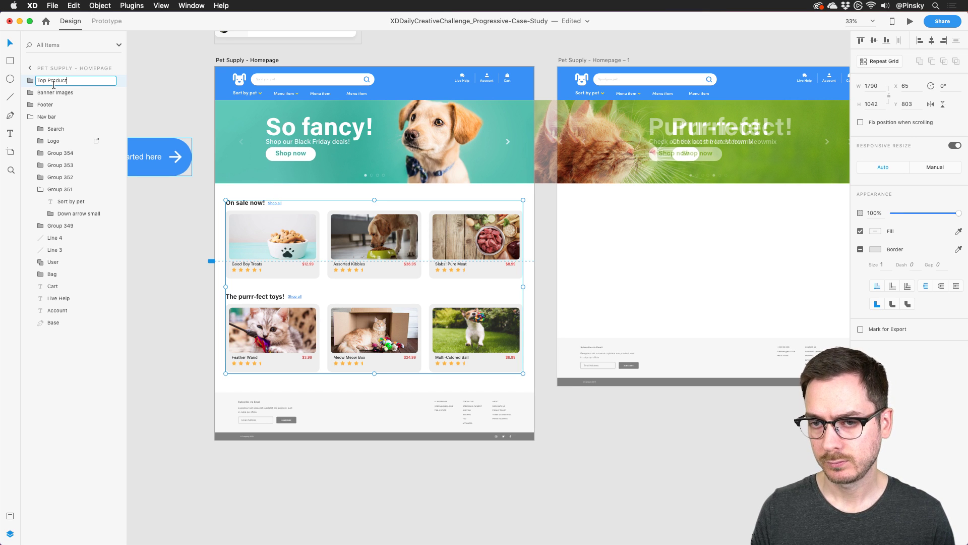
text(s)
key(Return)
Step: Paste the Top Products group into the Homepage – 1 and Homepage – 2 artboards
scroll(580, 224, right, 5)
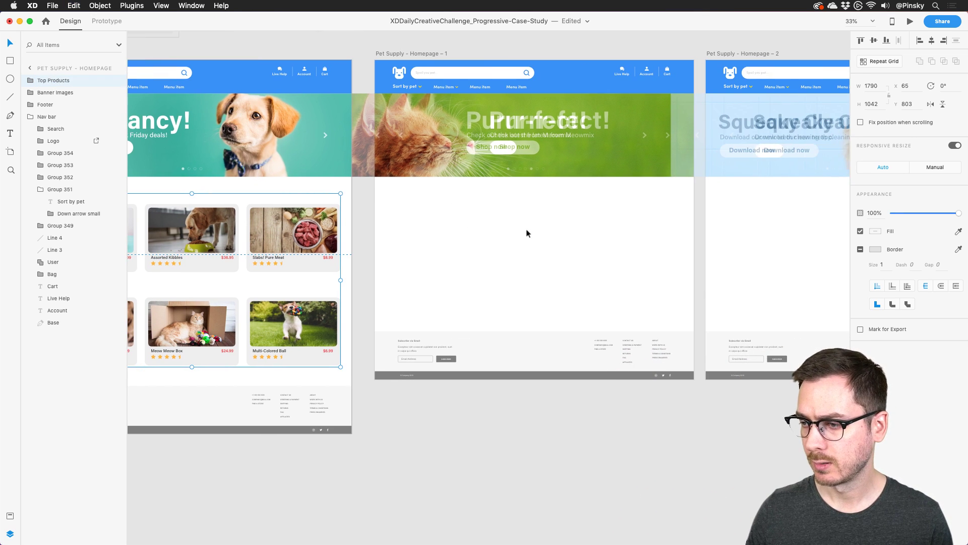
click(526, 232)
key(super+c)
scroll(527, 237, right, 5)
click(624, 247)
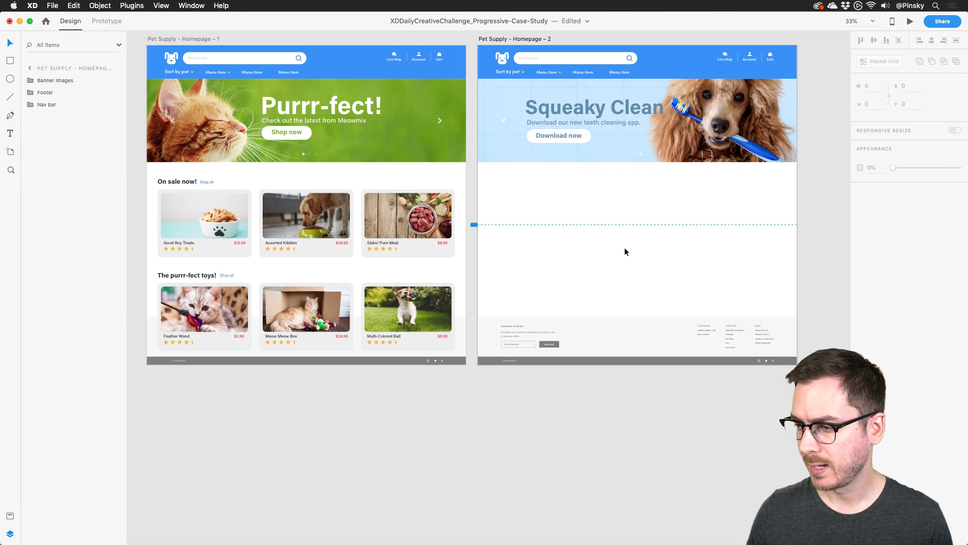
key(super+v)
Step: Lengthen both Homepage – 1 and – 2 artboards and move Homepage – 1's footer down to the bottom
scroll(411, 172, left, 5)
click(505, 367)
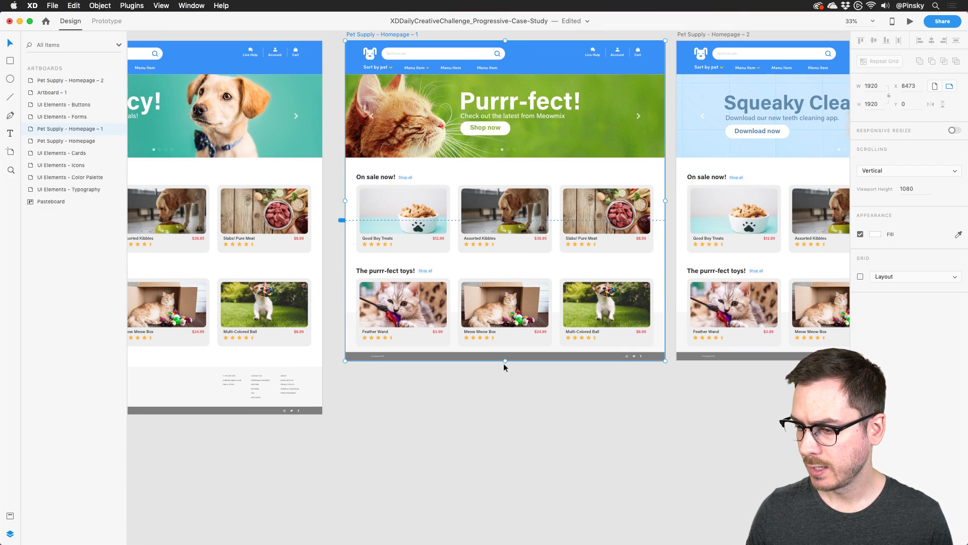
scroll(557, 108, up, 1)
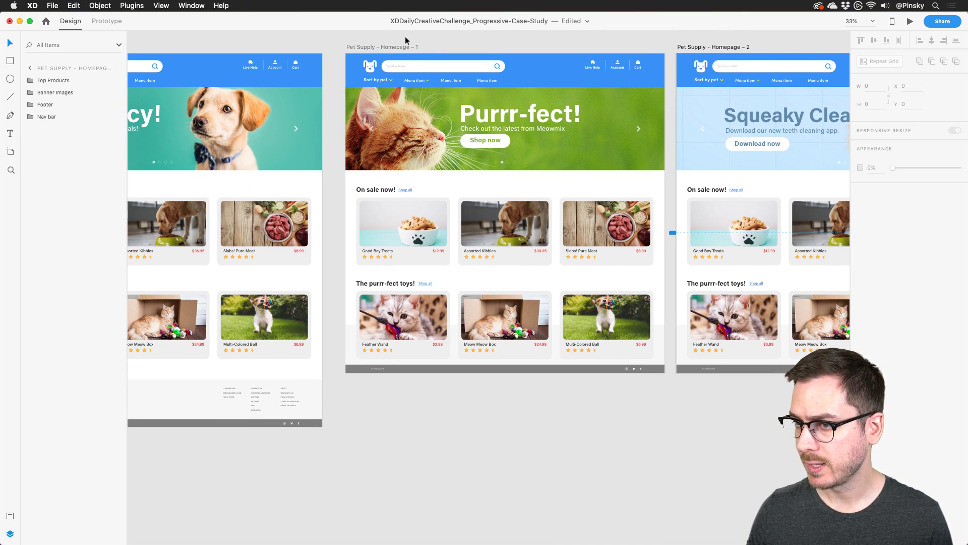
shift+click(716, 46)
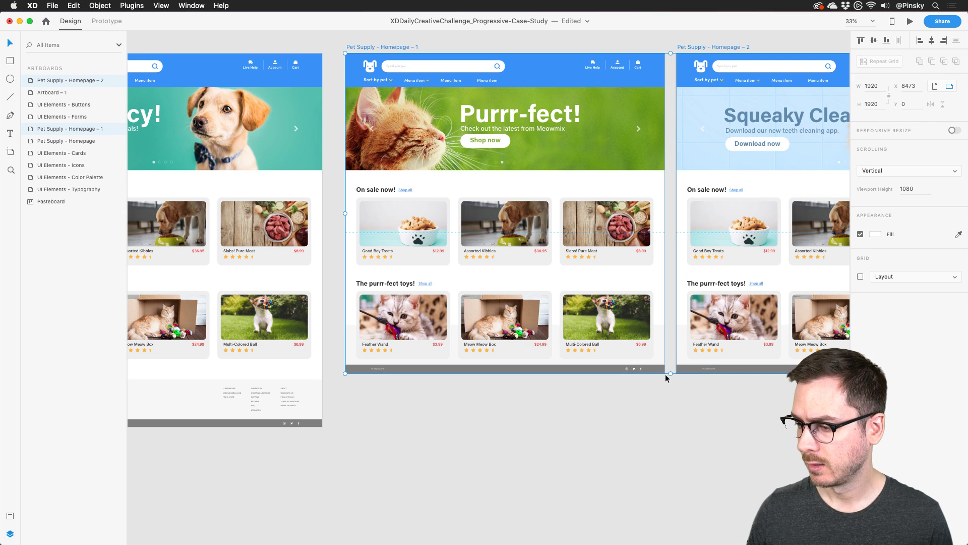
drag(670, 375, 674, 428)
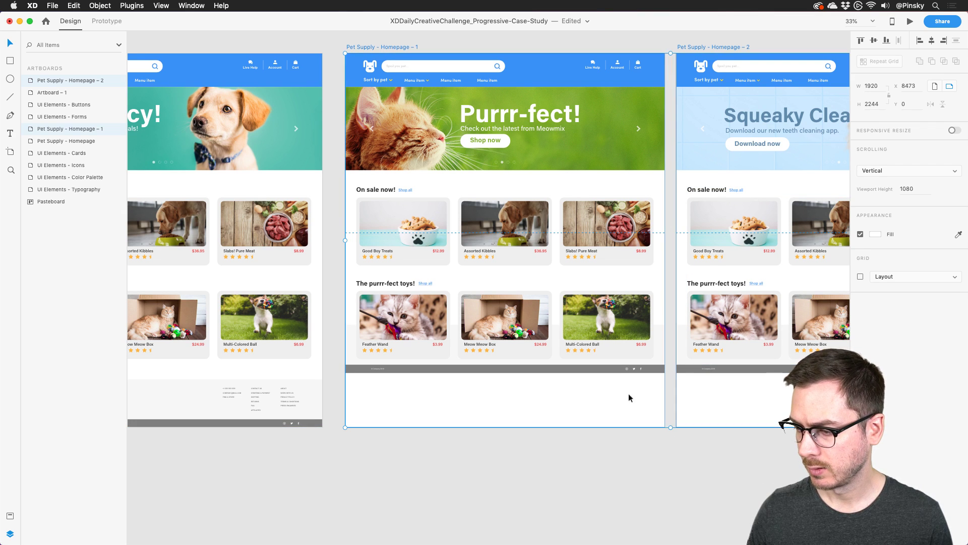
click(622, 367)
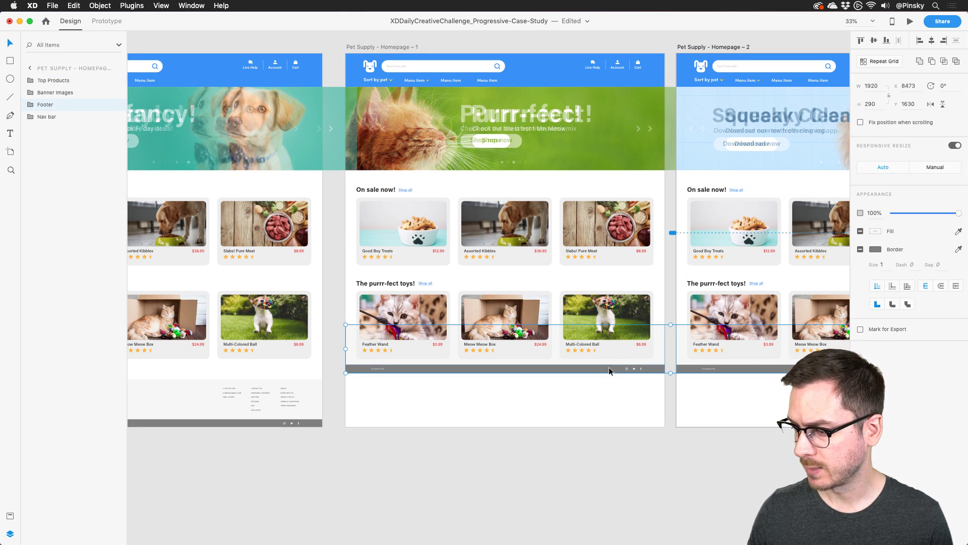
drag(609, 371, 613, 423)
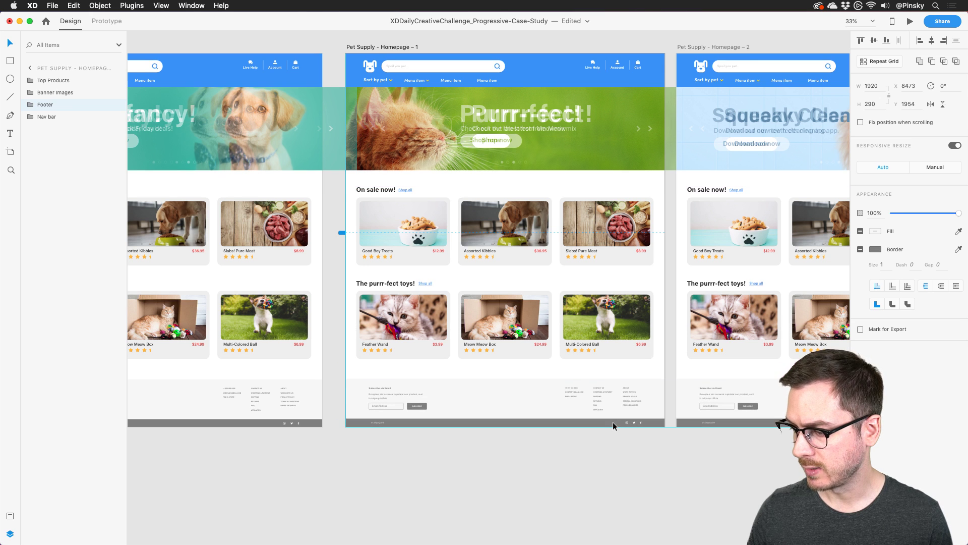
scroll(613, 423, left, 10)
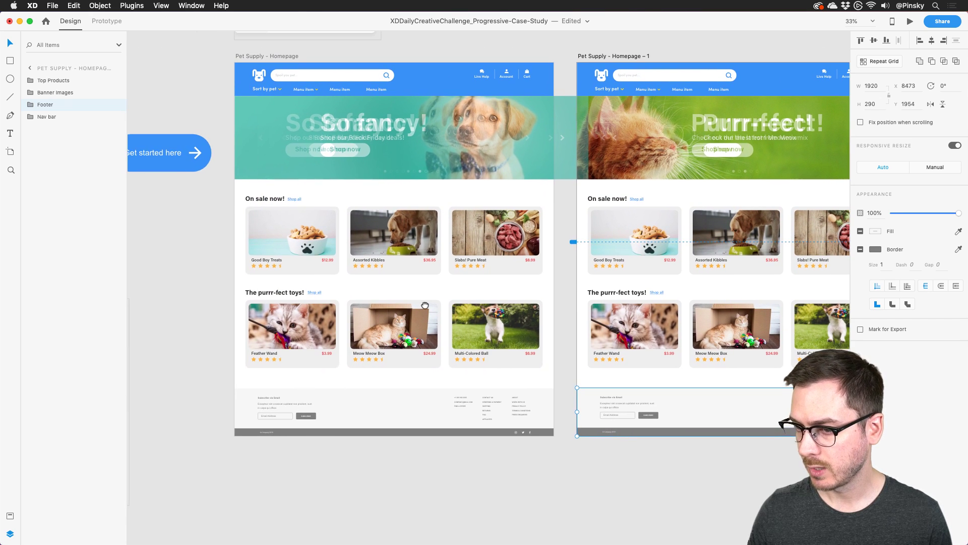
click(362, 180)
scroll(280, 208, up, 5)
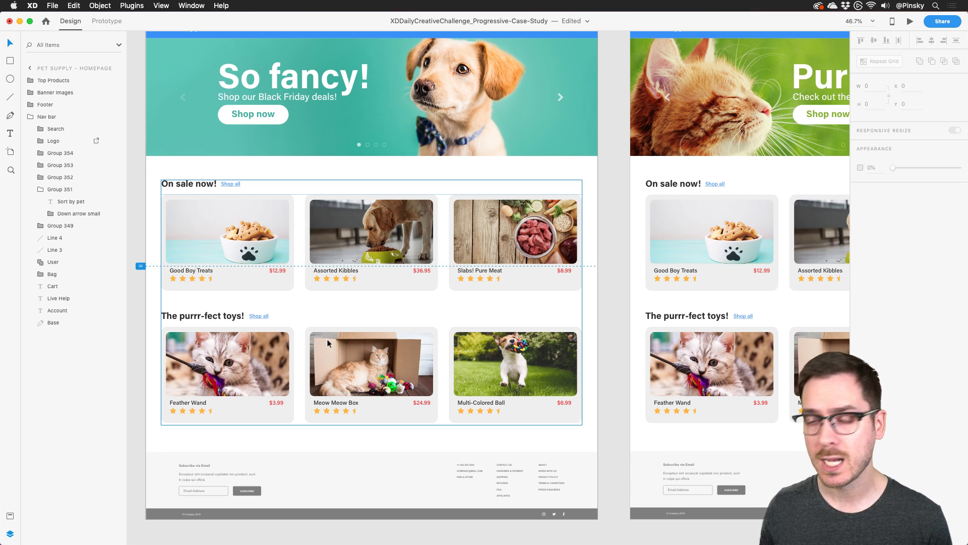
key(Escape)
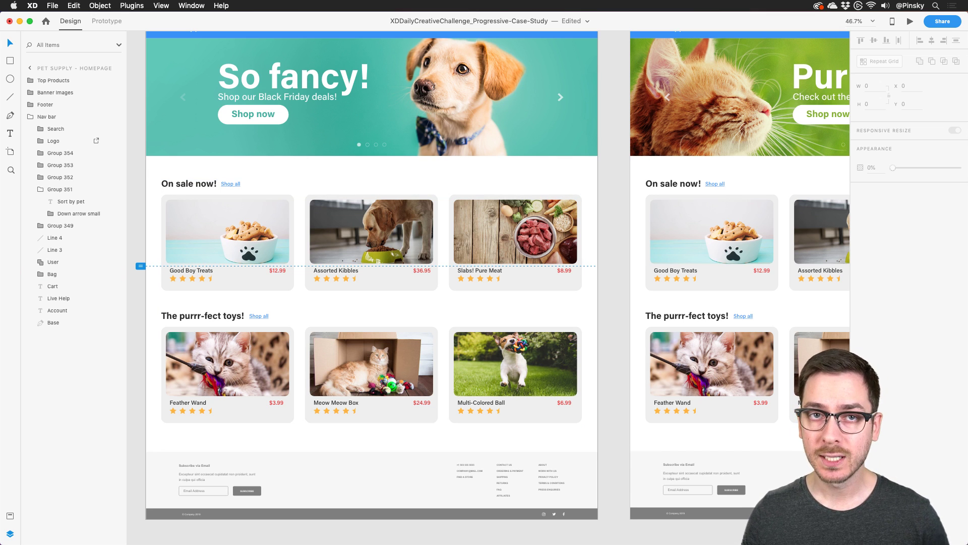